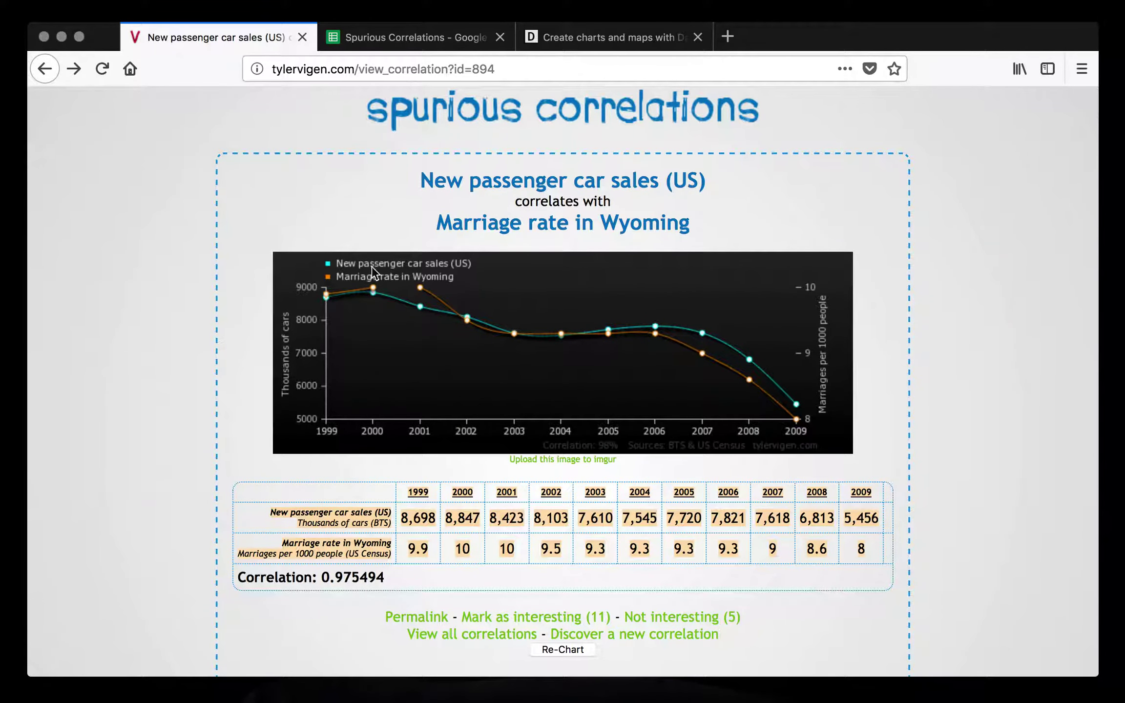
# Switch to the Spurious Correlations spreadsheet's empty Sheet4
pyautogui.click(397, 43)
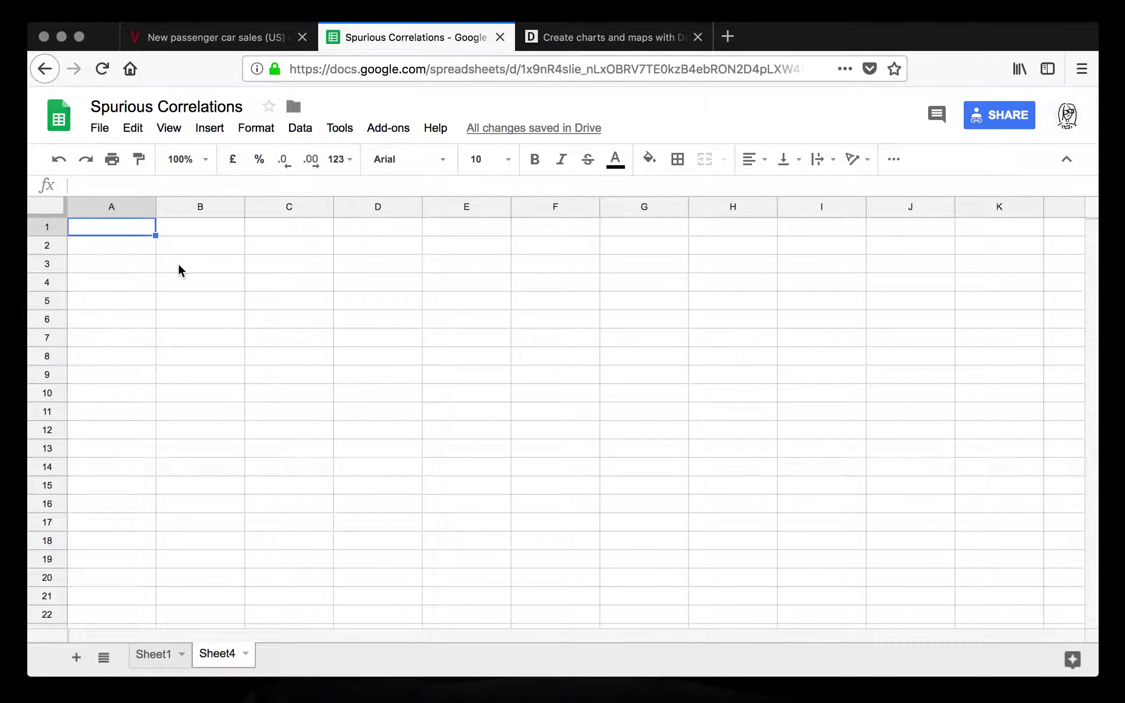
# Paste the 1999–2009 car sales and marriage-rate table and clear its formatting
pyautogui.hotkey('ctrl', 'v')
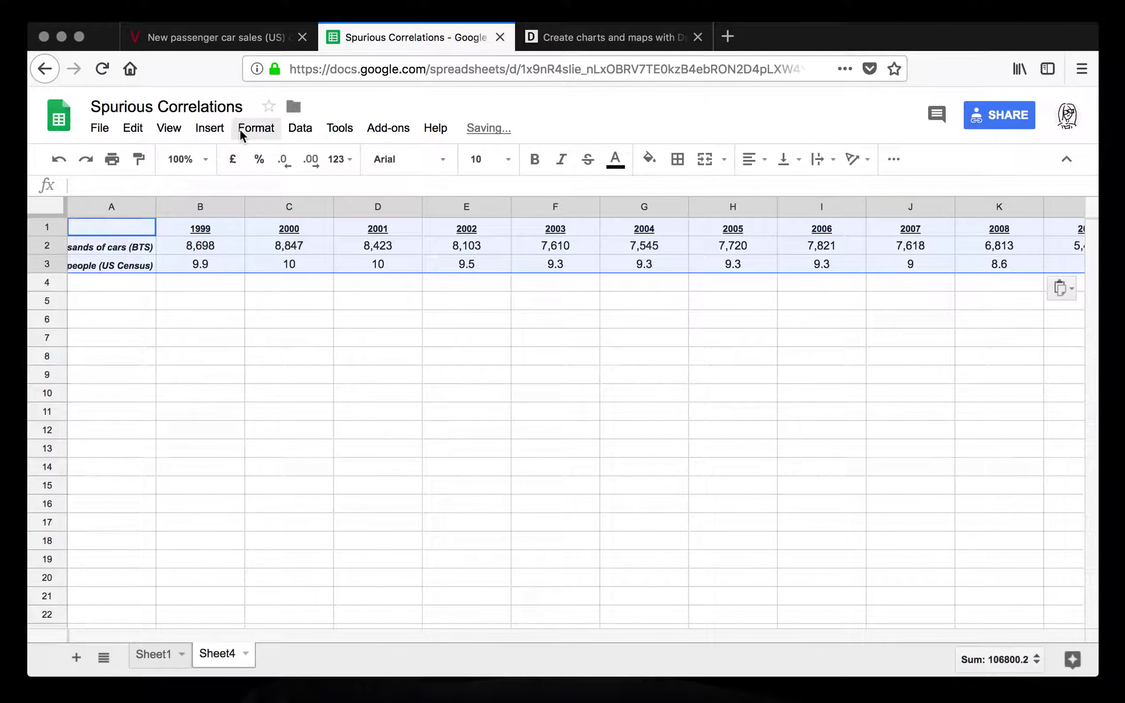
pyautogui.click(240, 130)
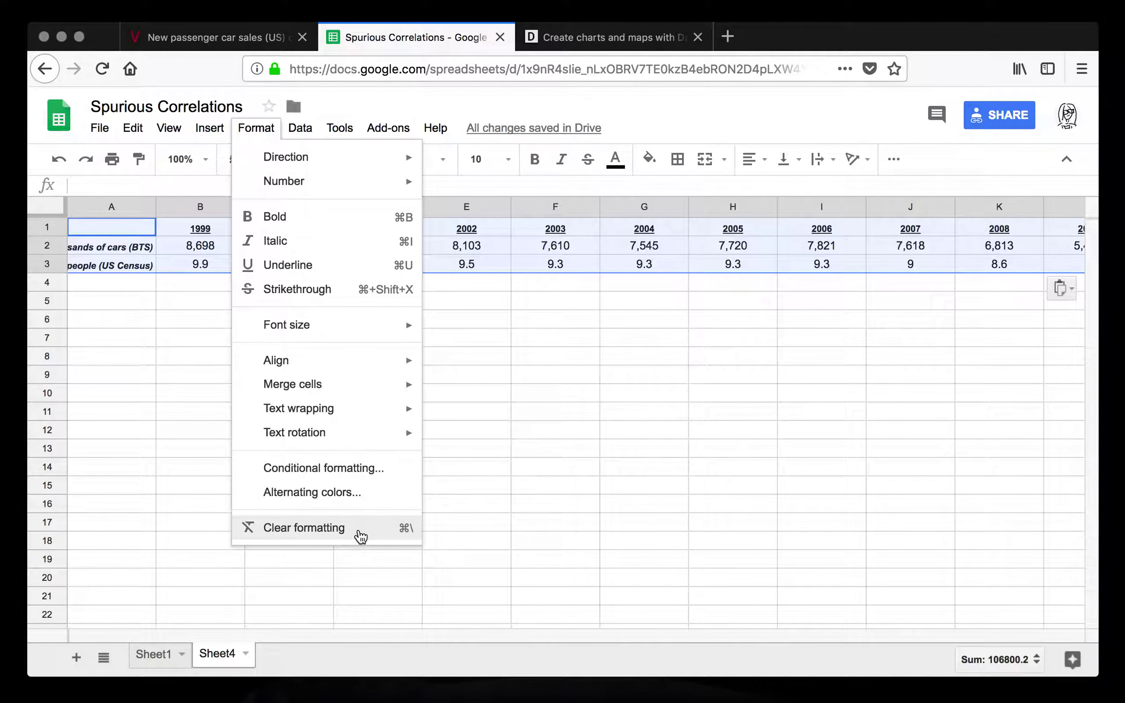
pyautogui.click(360, 529)
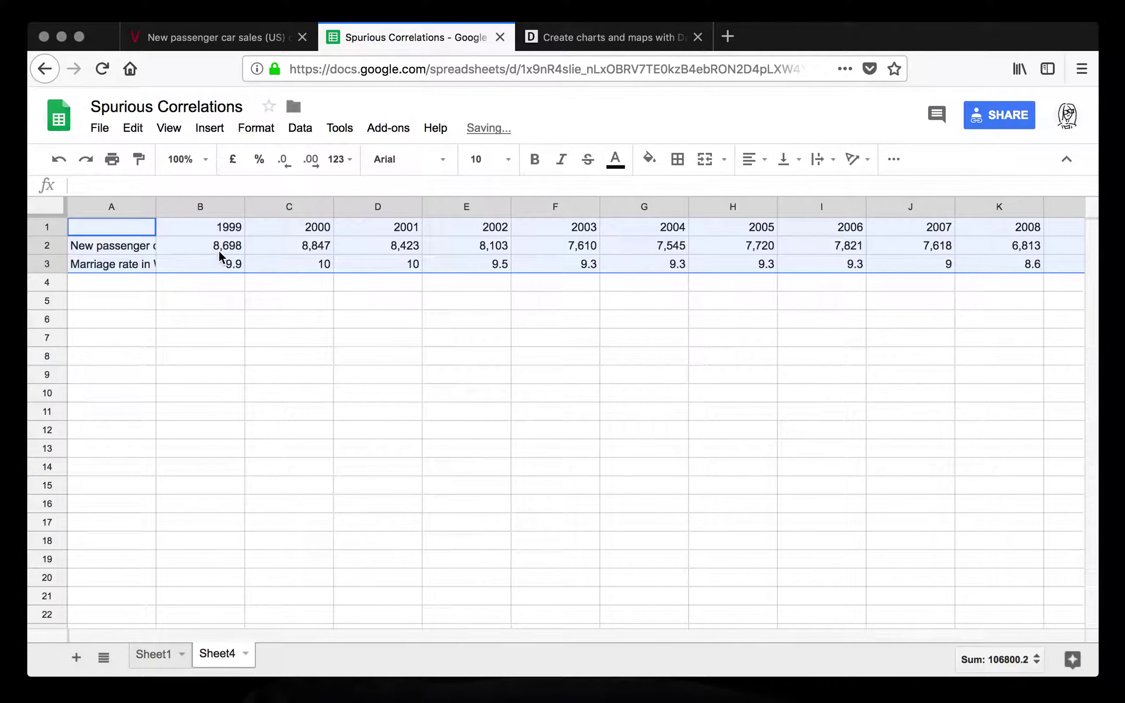
# Narrow columns B through K and autofit column L to its contents
pyautogui.click(208, 207)
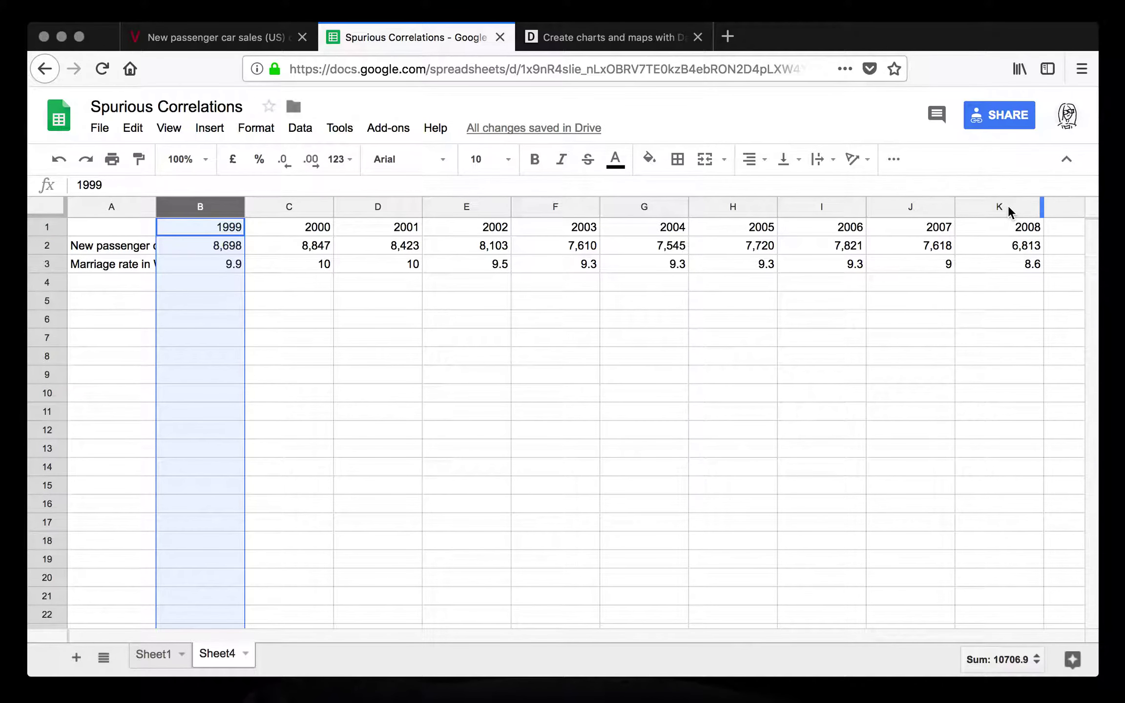
pyautogui.keyDown('shift'); pyautogui.click(1009, 205); pyautogui.keyUp('shift')
pyautogui.moveTo(1044, 204); pyautogui.dragTo(999, 202)
pyautogui.click(688, 206)
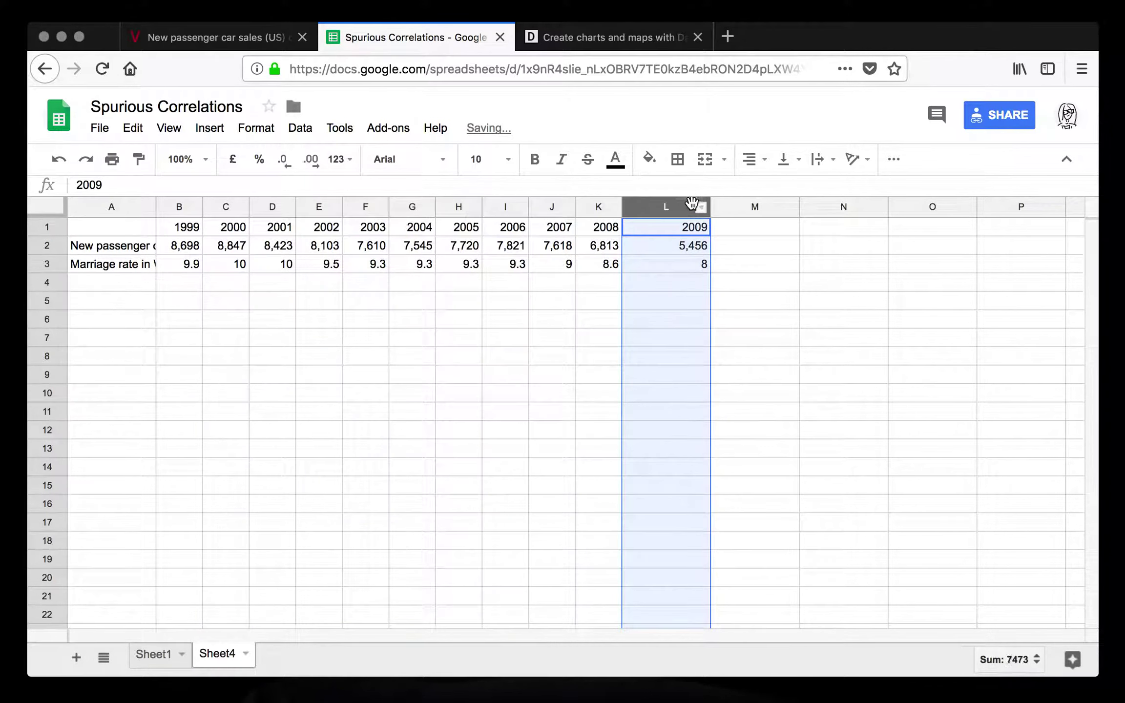
pyautogui.doubleClick(712, 205)
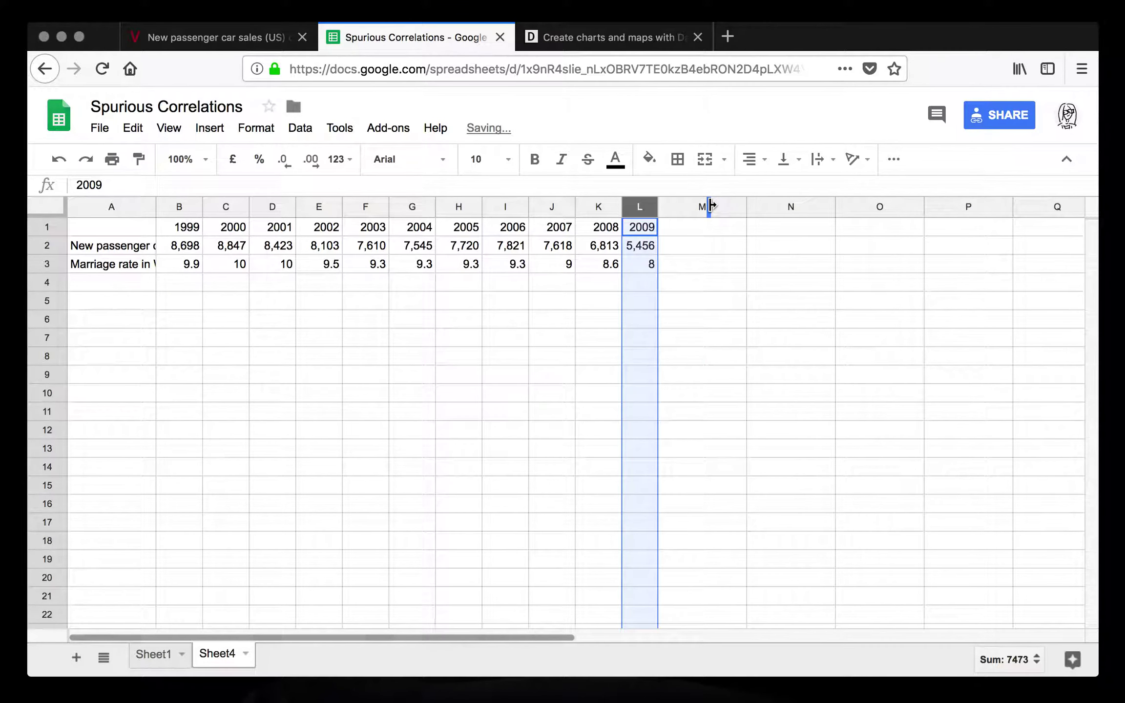
# Format car sales B2:L2 as #### so values show without thousands commas
pyautogui.click(701, 258)
pyautogui.moveTo(640, 246); pyautogui.dragTo(190, 248)
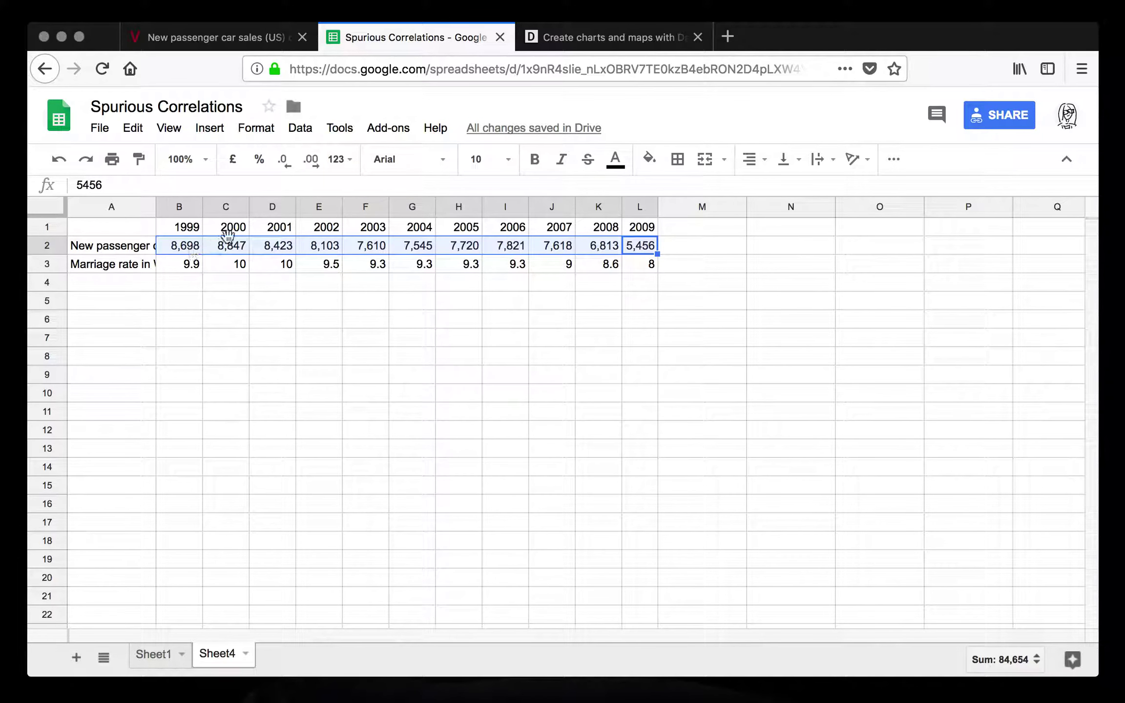
pyautogui.click(344, 160)
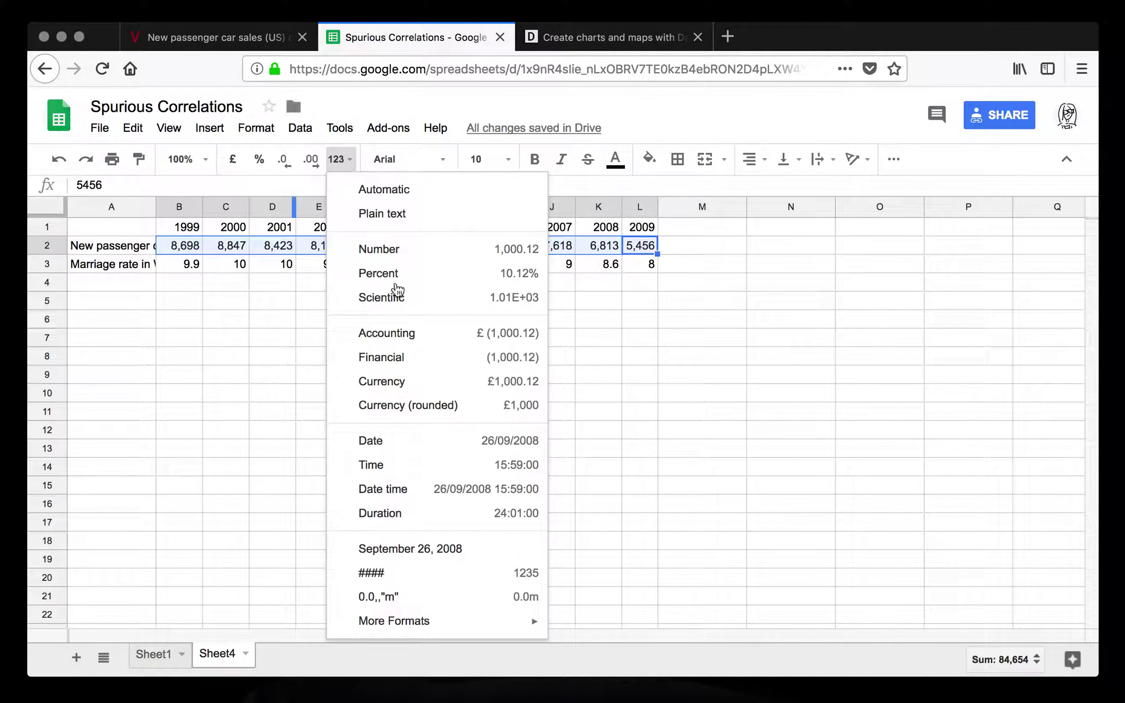
pyautogui.click(507, 575)
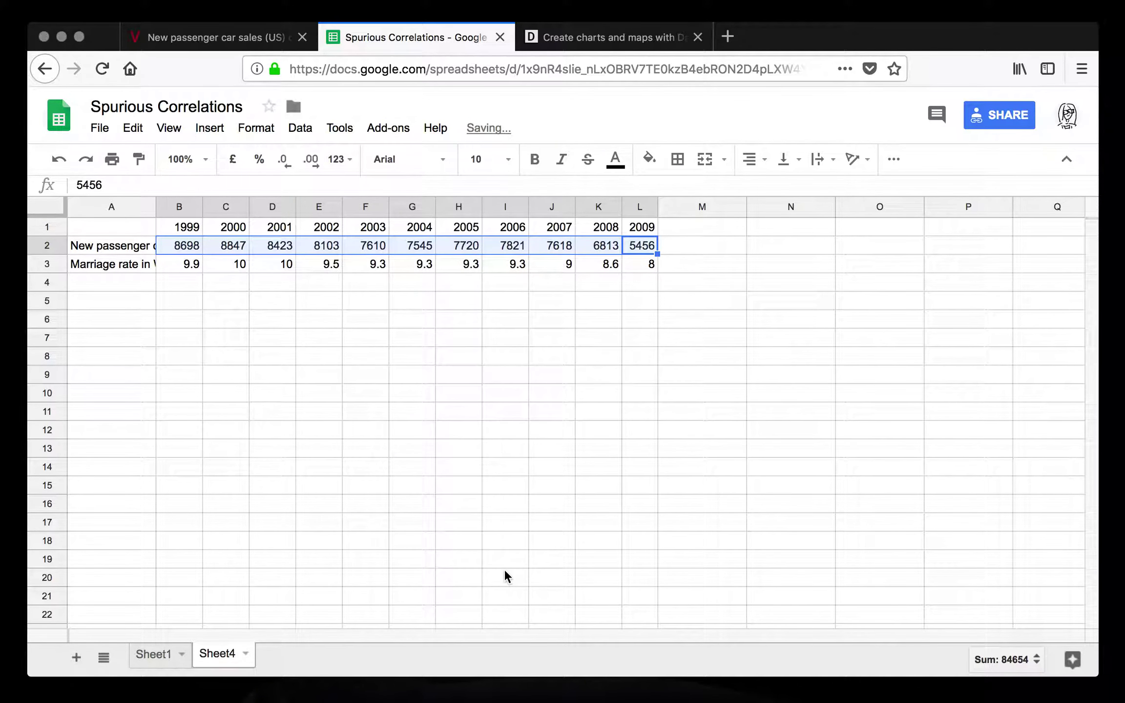
pyautogui.click(634, 294)
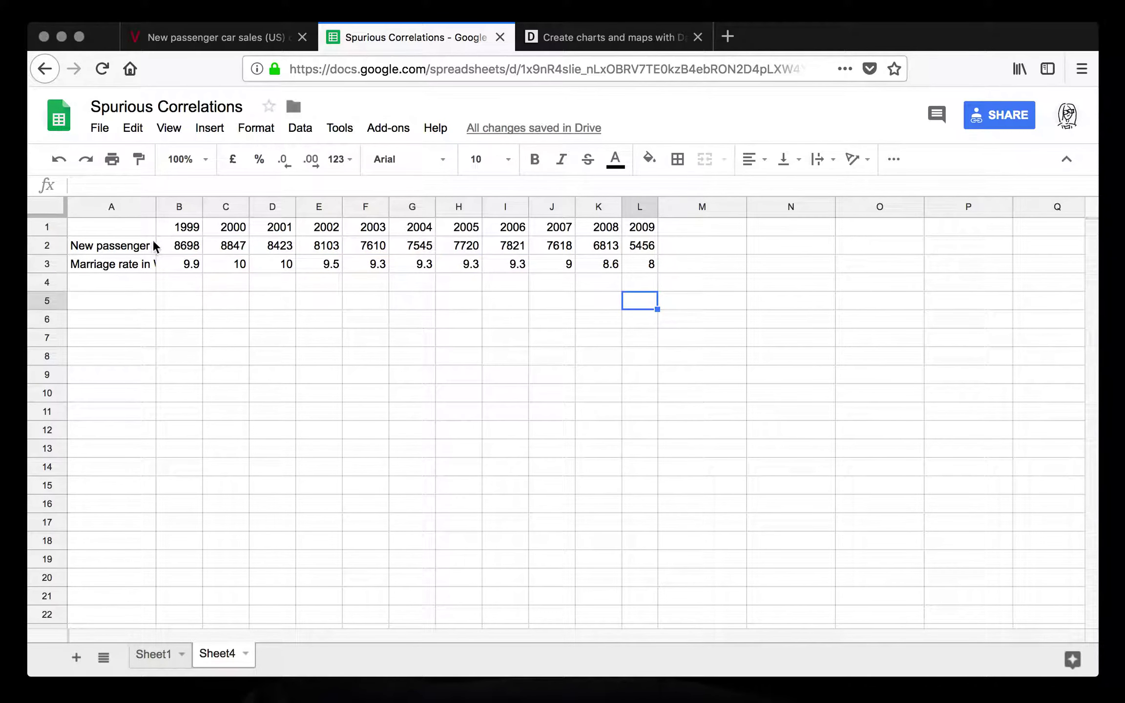
pyautogui.click(133, 208)
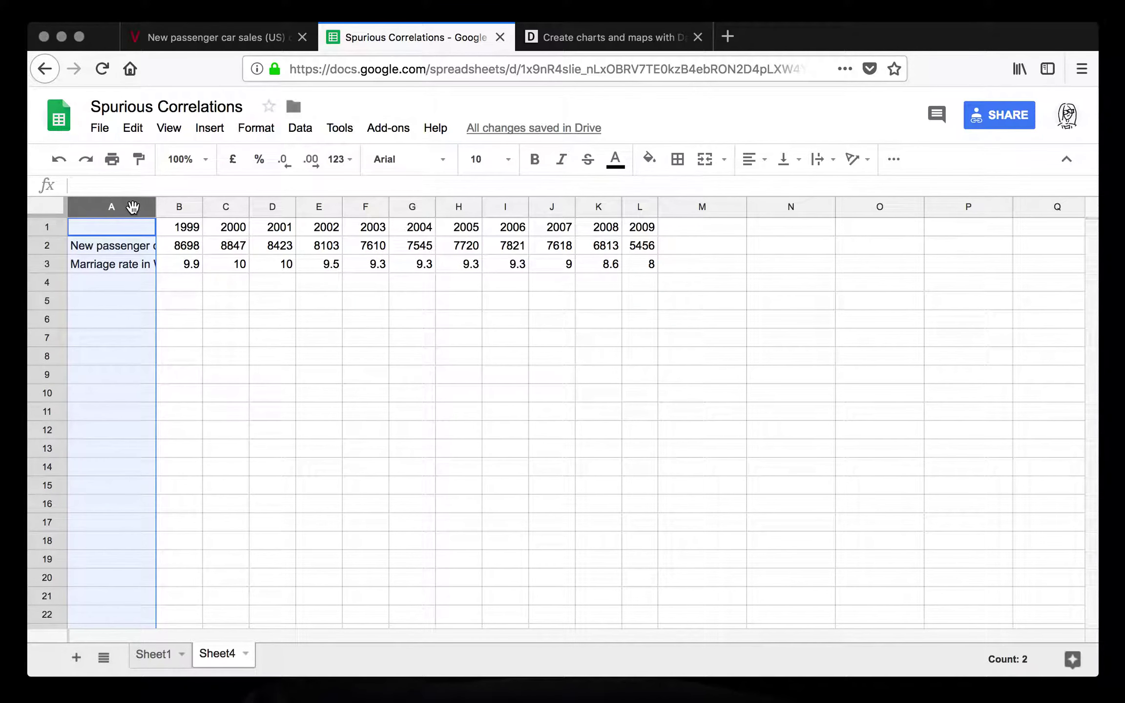
# Wrap column A labels and delete the (BTS) and (US Census) notes from A2 and A3
pyautogui.click(817, 159)
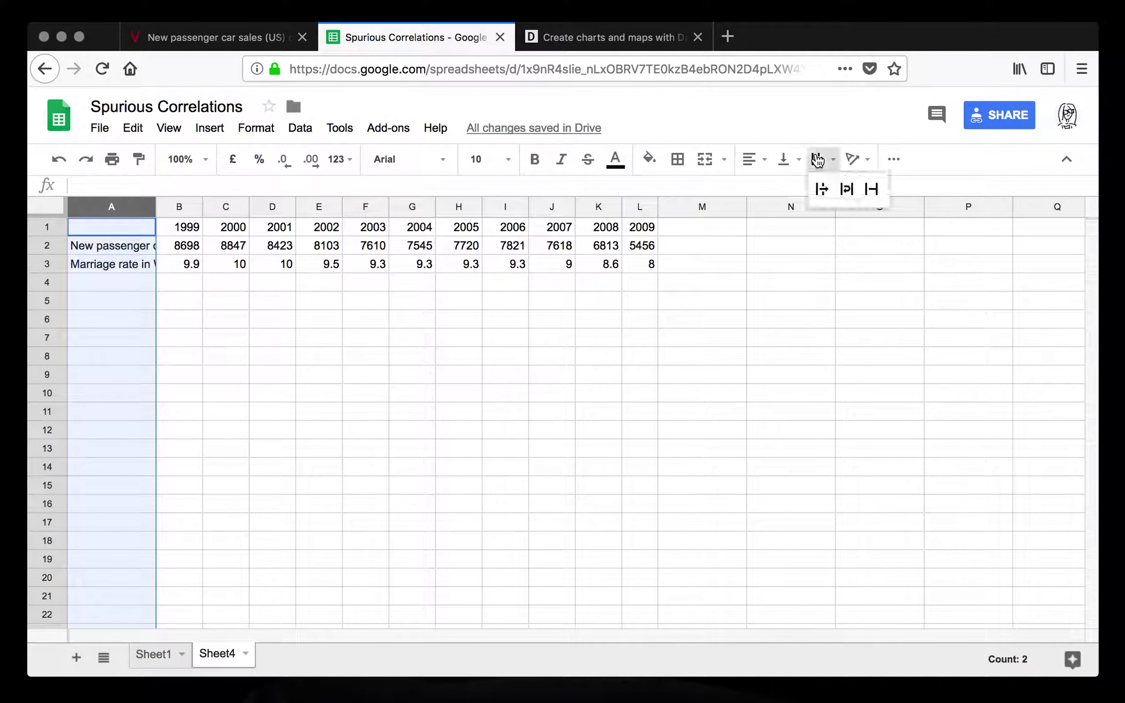
pyautogui.click(852, 201)
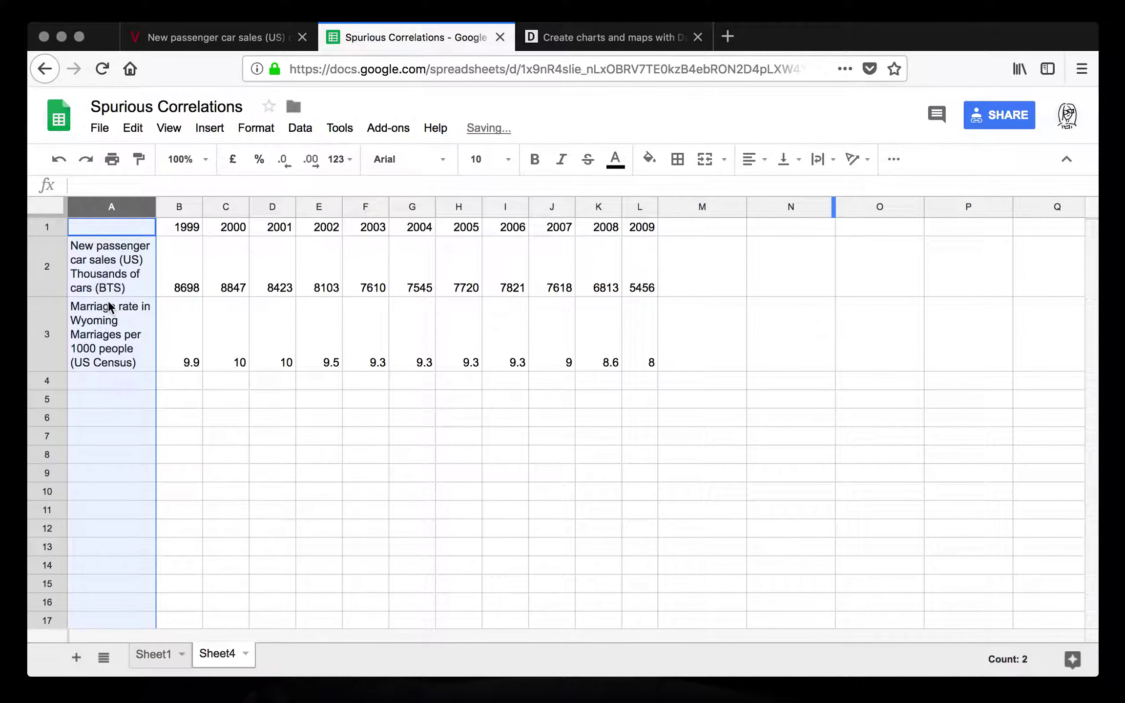
pyautogui.doubleClick(126, 278)
pyautogui.moveTo(323, 244); pyautogui.dragTo(392, 249)
pyautogui.press('BackSpace')
pyautogui.press('Return')
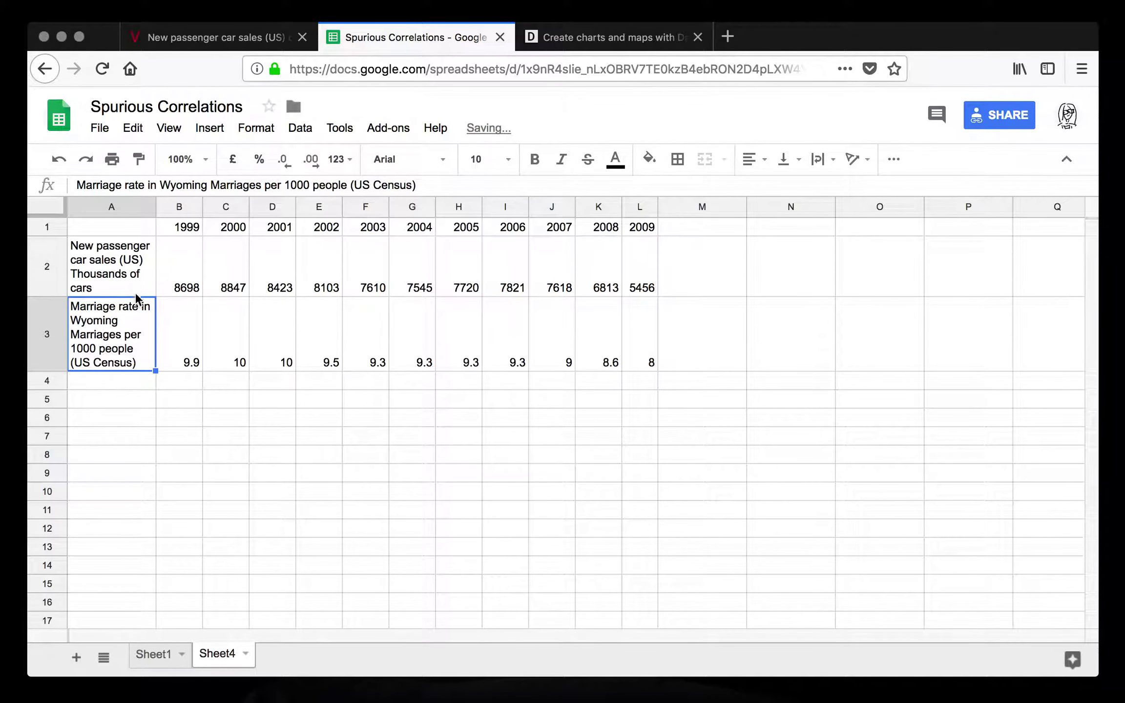
pyautogui.doubleClick(128, 323)
pyautogui.moveTo(341, 305); pyautogui.dragTo(490, 313)
pyautogui.press('BackSpace')
pyautogui.press('Return')
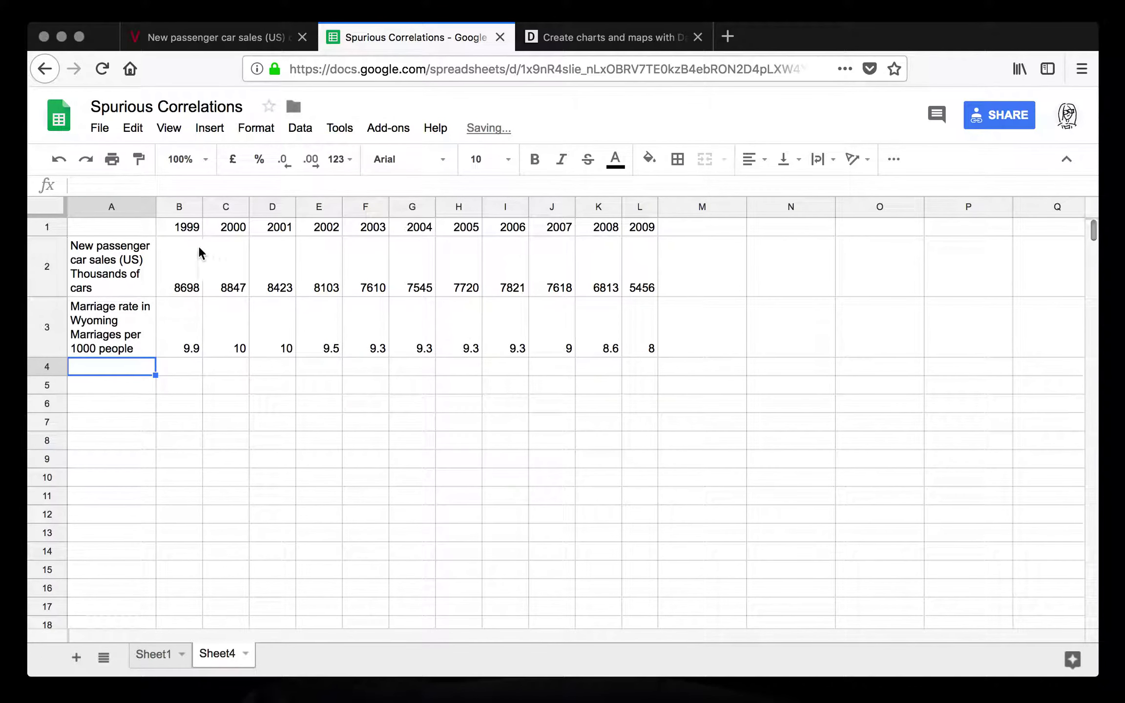
# Copy the table A1:L3 and go to the Datawrapper tab
pyautogui.moveTo(138, 223)
pyautogui.mouseDown()
pyautogui.moveTo(543, 297)
pyautogui.moveTo(632, 341)
pyautogui.mouseUp()
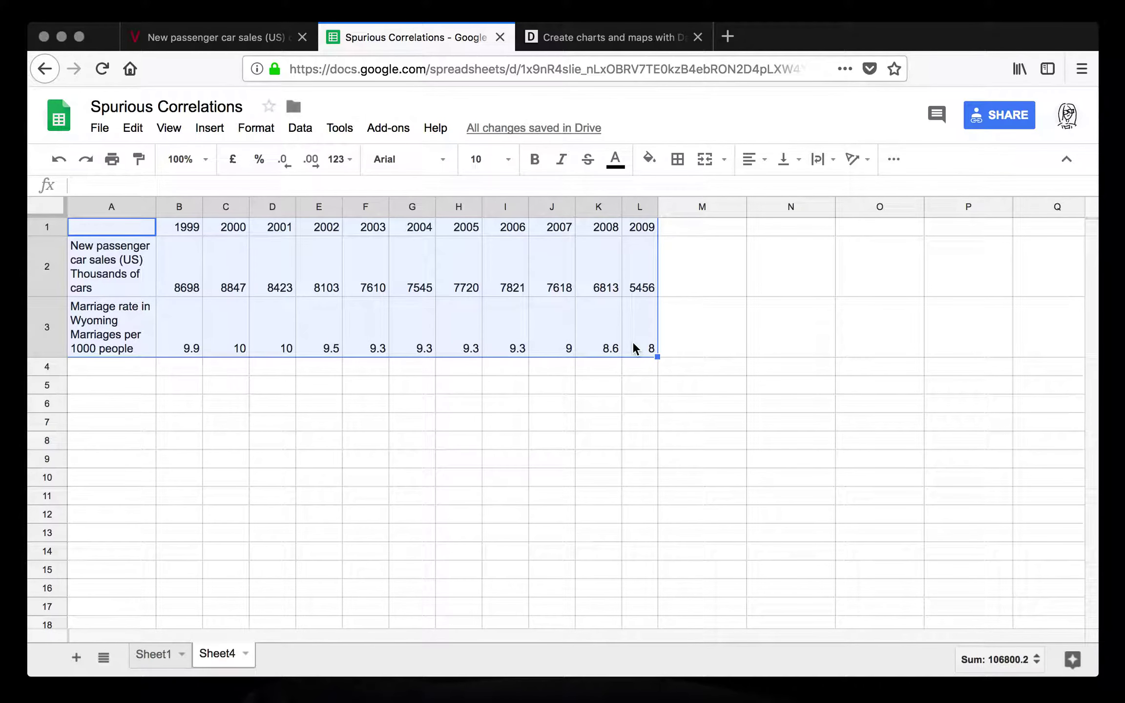
pyautogui.hotkey('ctrl', 'c')
pyautogui.click(629, 43)
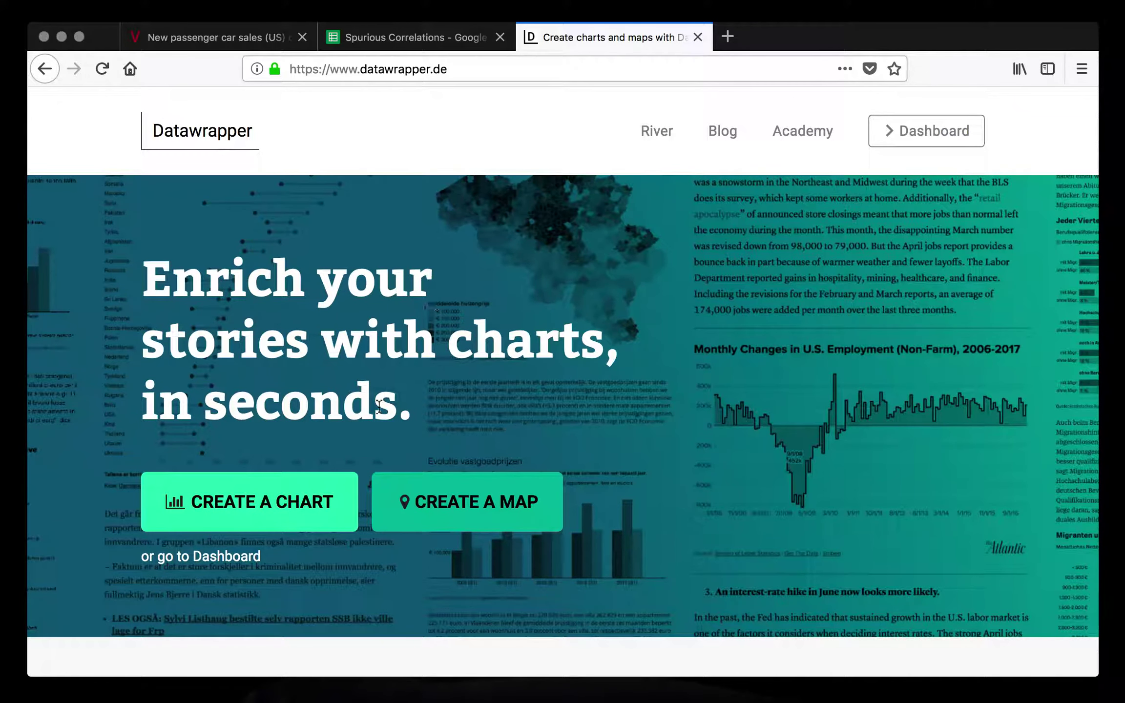
# Create a new Datawrapper chart from the pasted table and upload it for checking
pyautogui.click(328, 522)
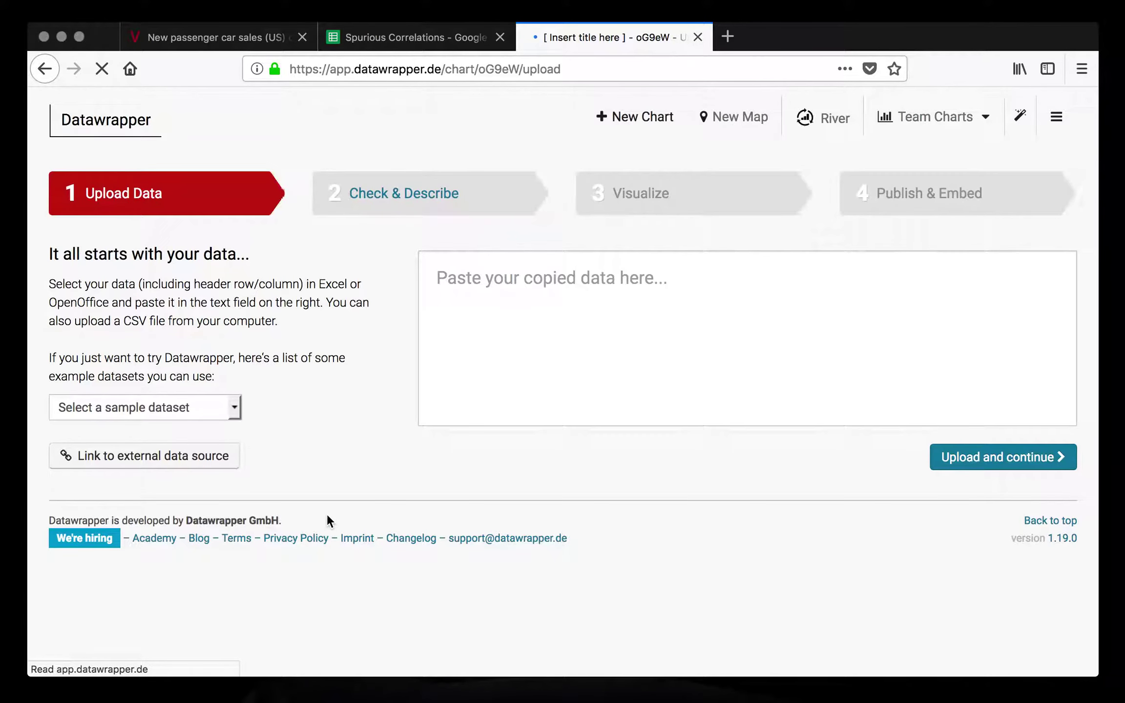
pyautogui.click(452, 310)
pyautogui.press('super+v')
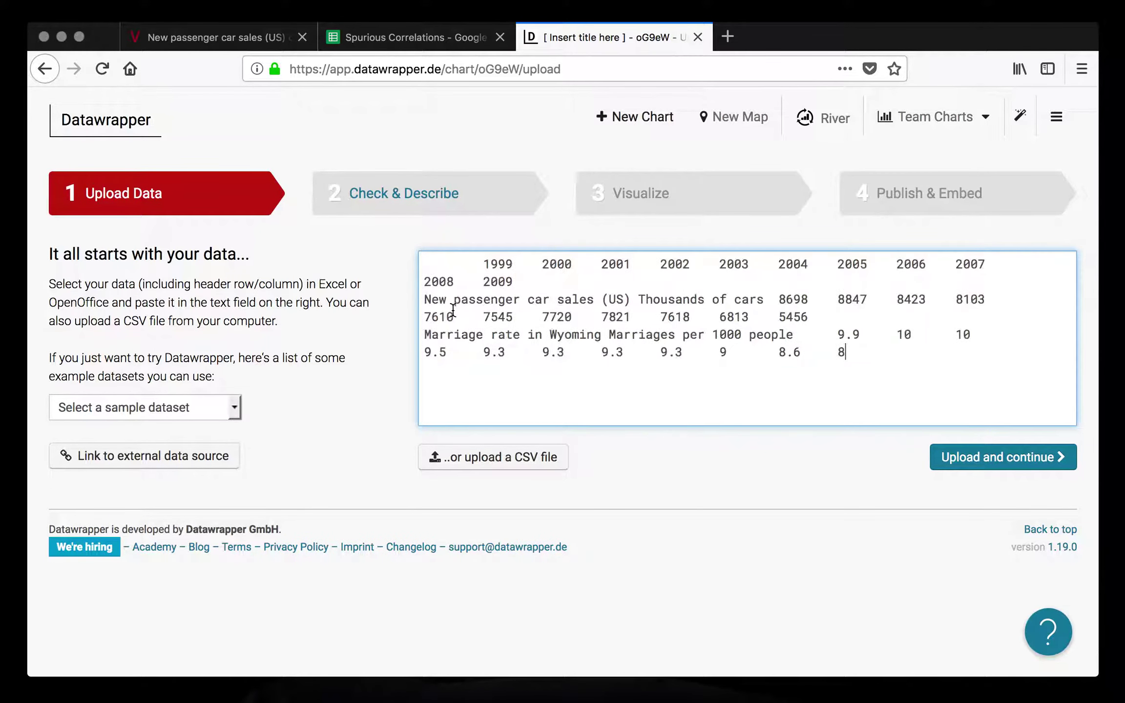
pyautogui.click(958, 461)
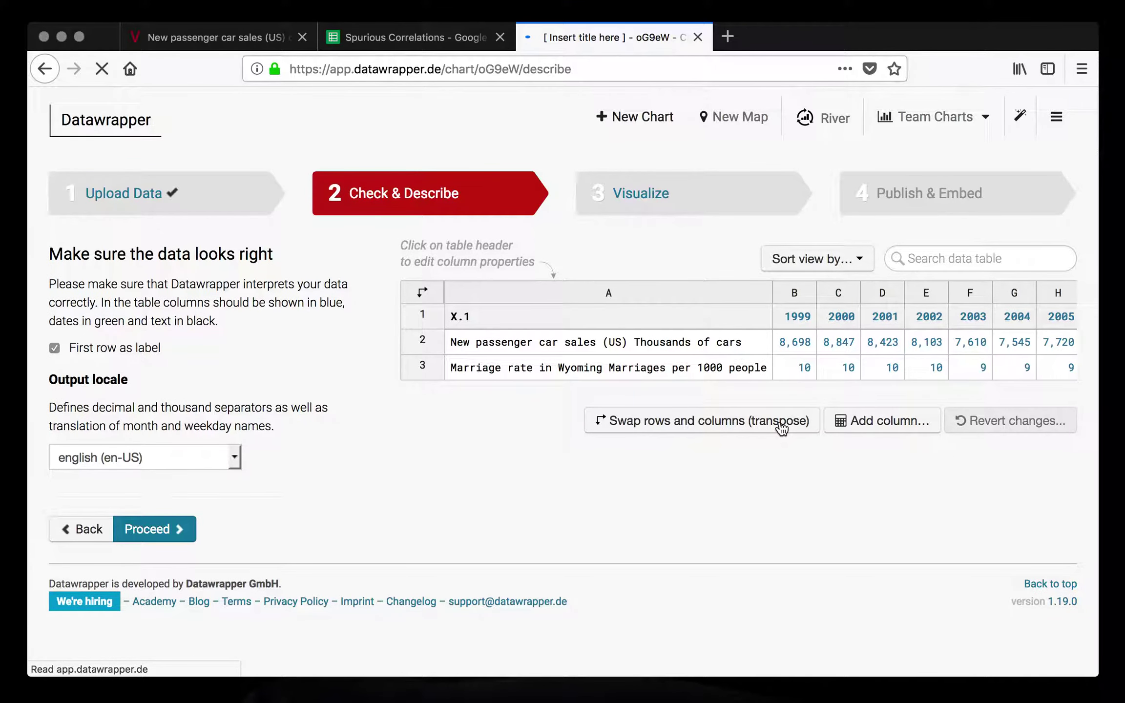
pyautogui.click(434, 295)
# Transpose the data so years run down column A, and rename the X.1 header to 'year'
pyautogui.click(434, 295)
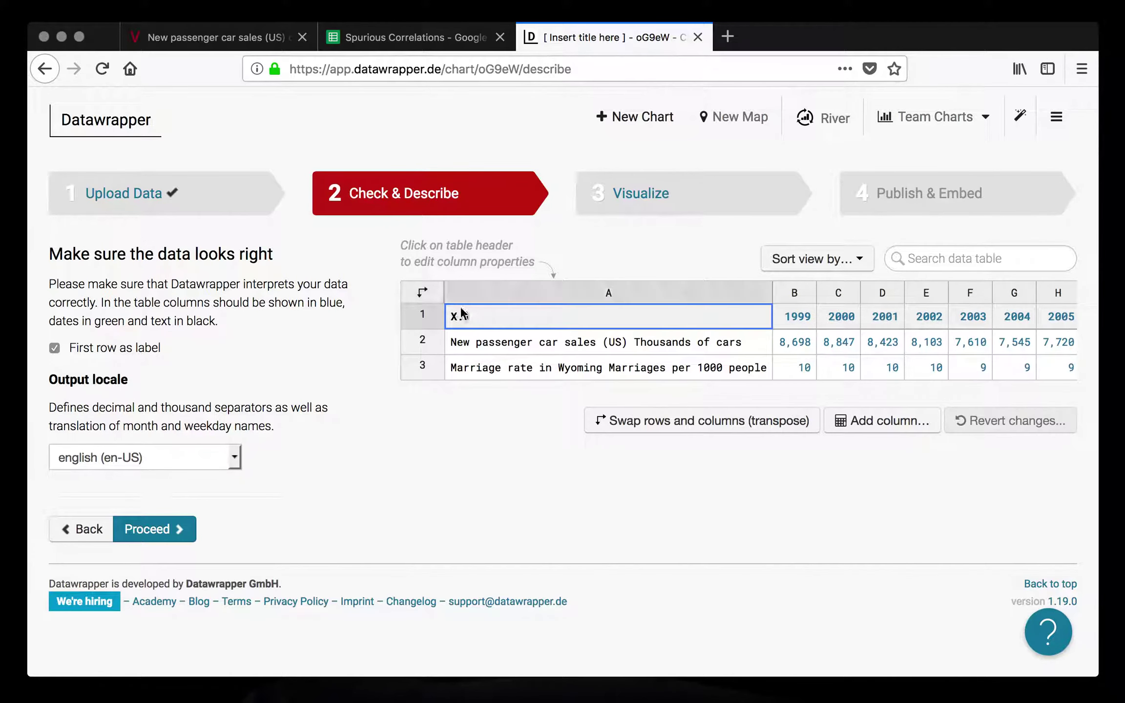
pyautogui.click(435, 296)
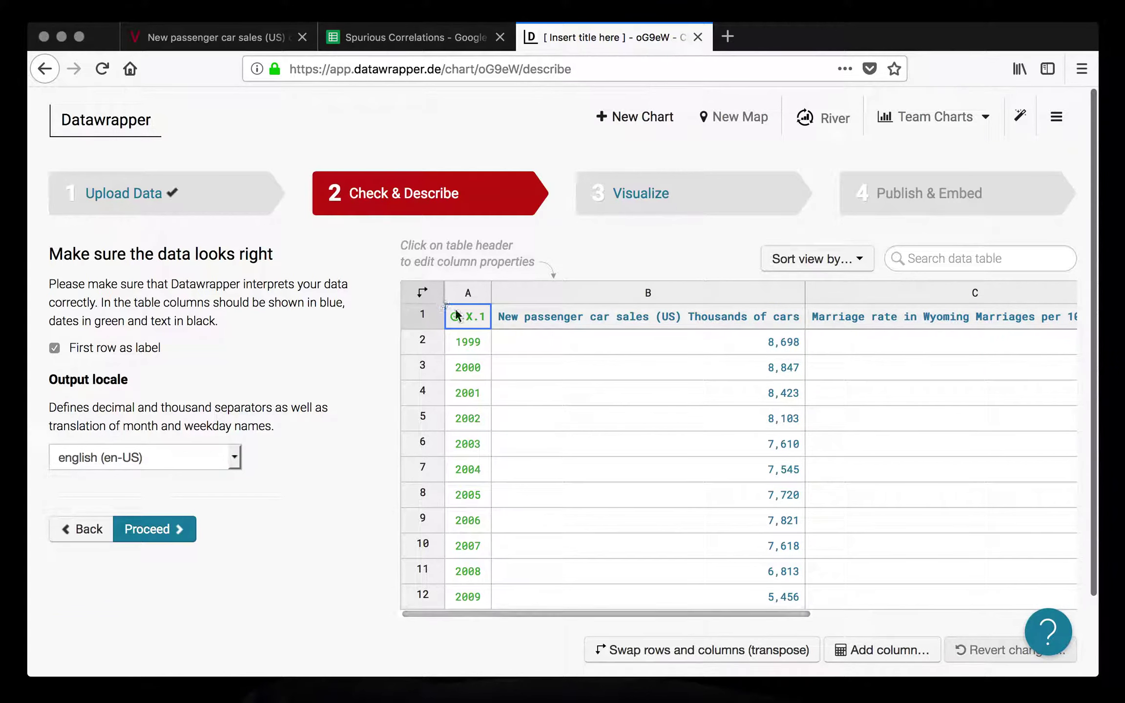
pyautogui.click(459, 316)
pyautogui.write('year')
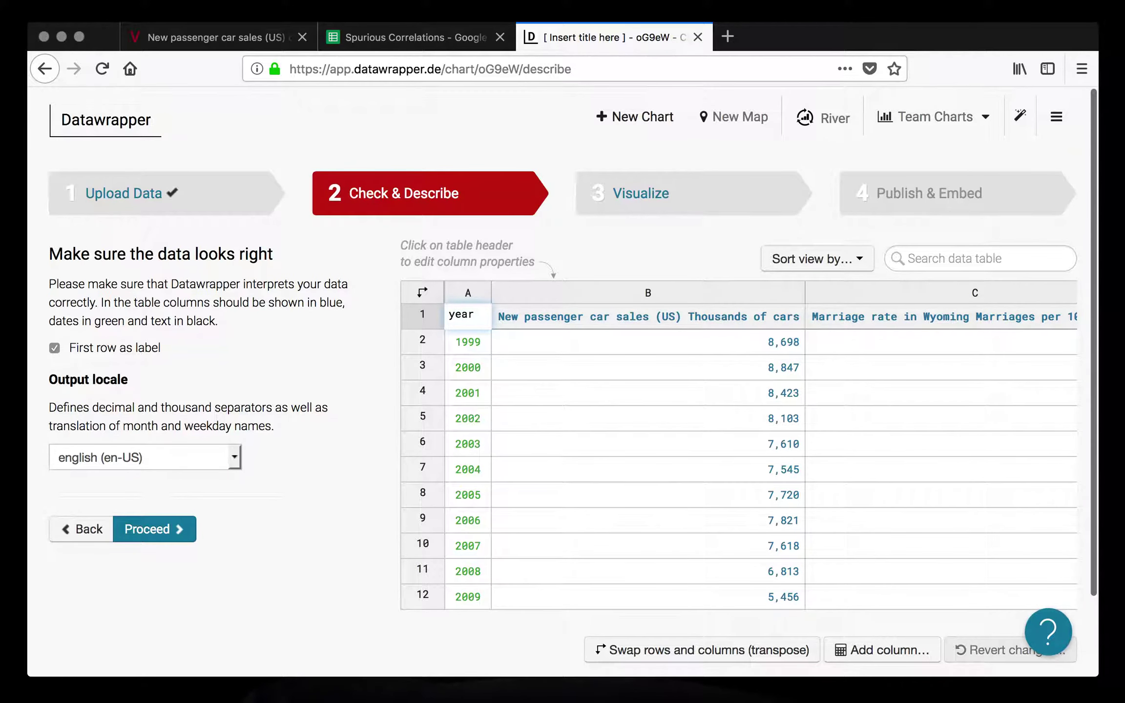
pyautogui.press('Return')
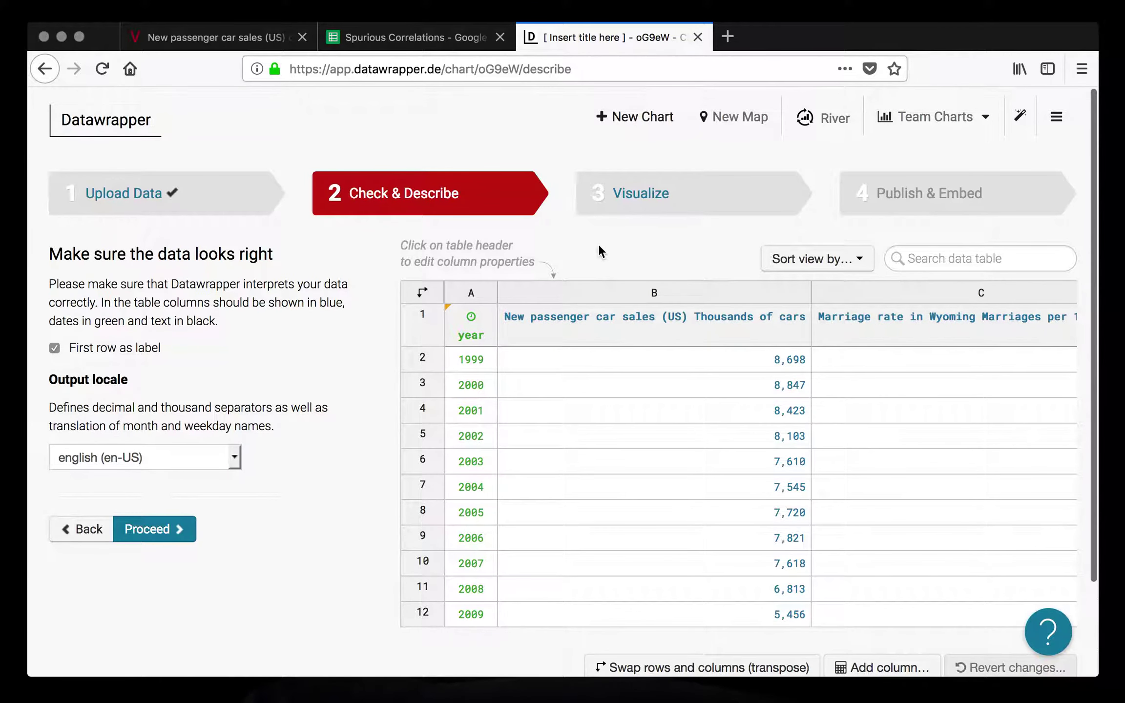
pyautogui.scroll(-2, 599, 244)
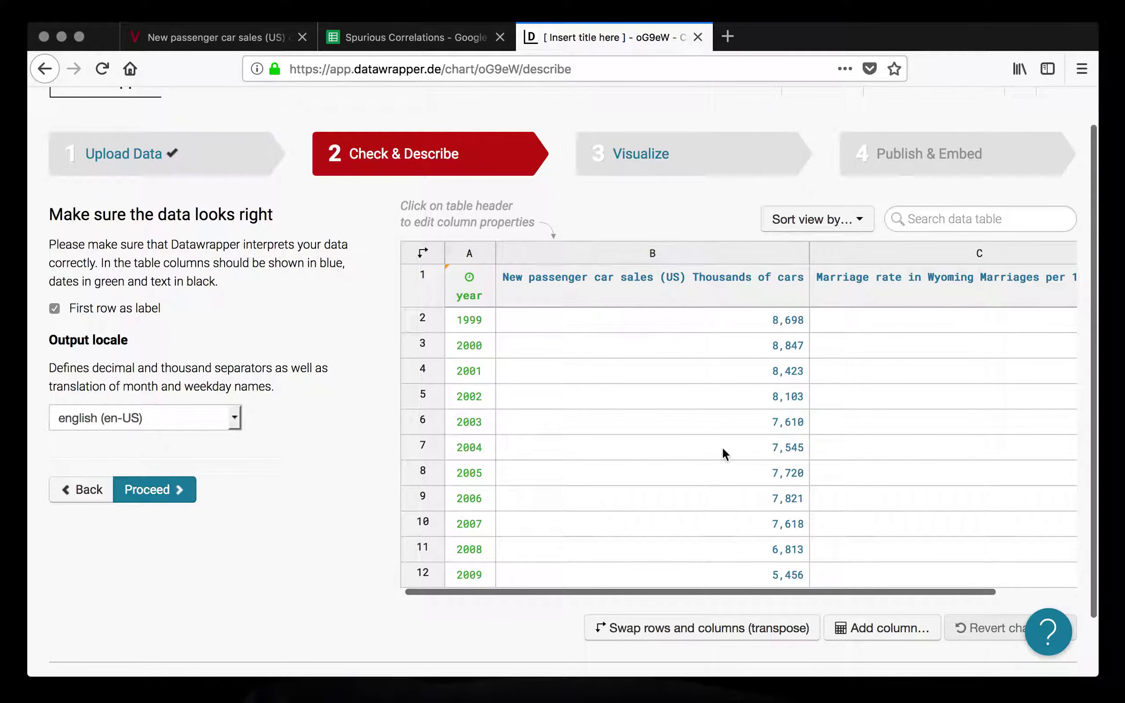
pyautogui.hscroll(5, 723, 447)
pyautogui.hscroll(-5, 723, 446)
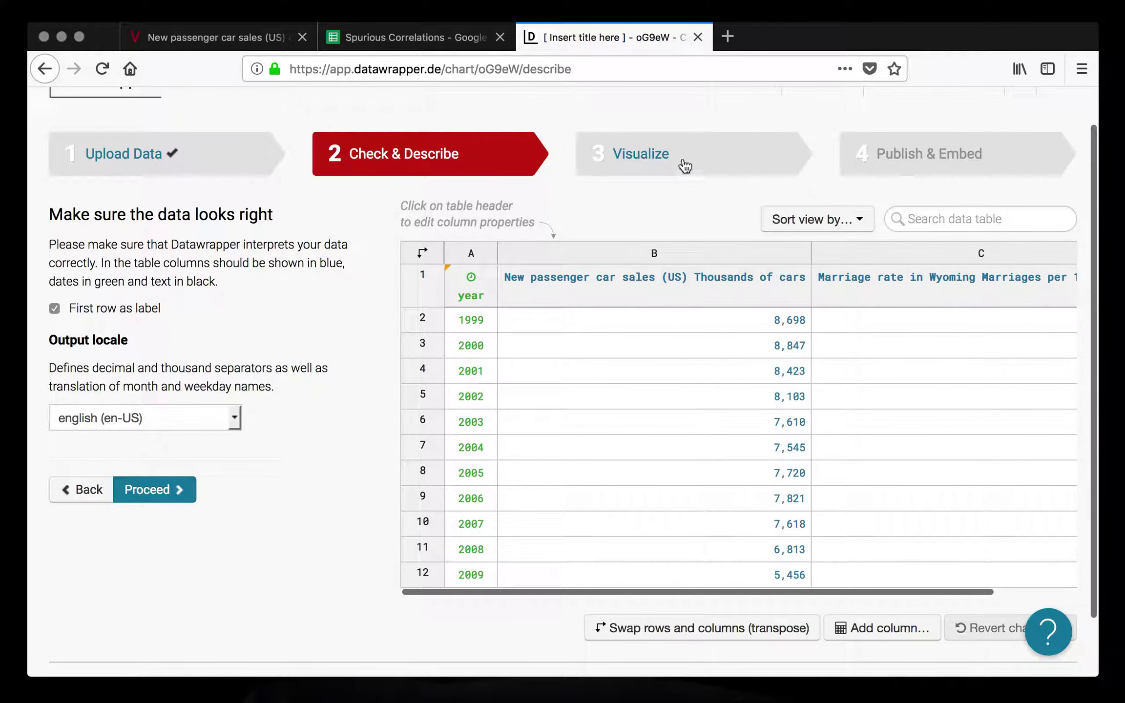
pyautogui.click(664, 161)
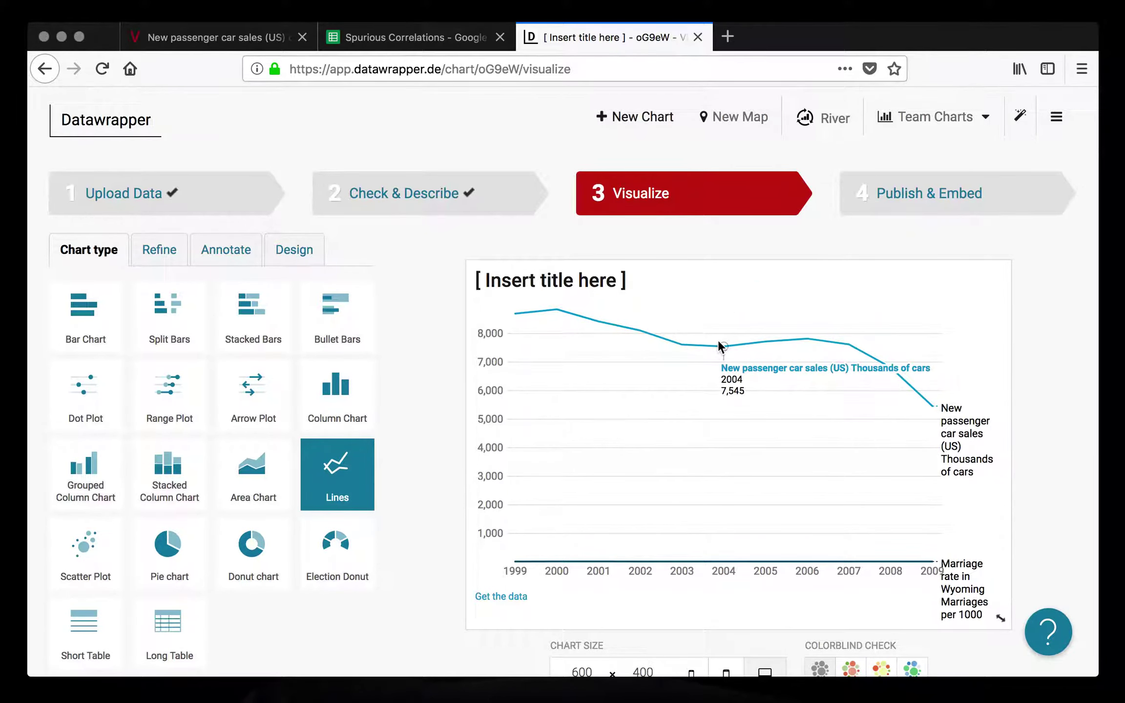
# Return from the Datawrapper line chart to the Spurious Correlations spreadsheet
pyautogui.click(429, 42)
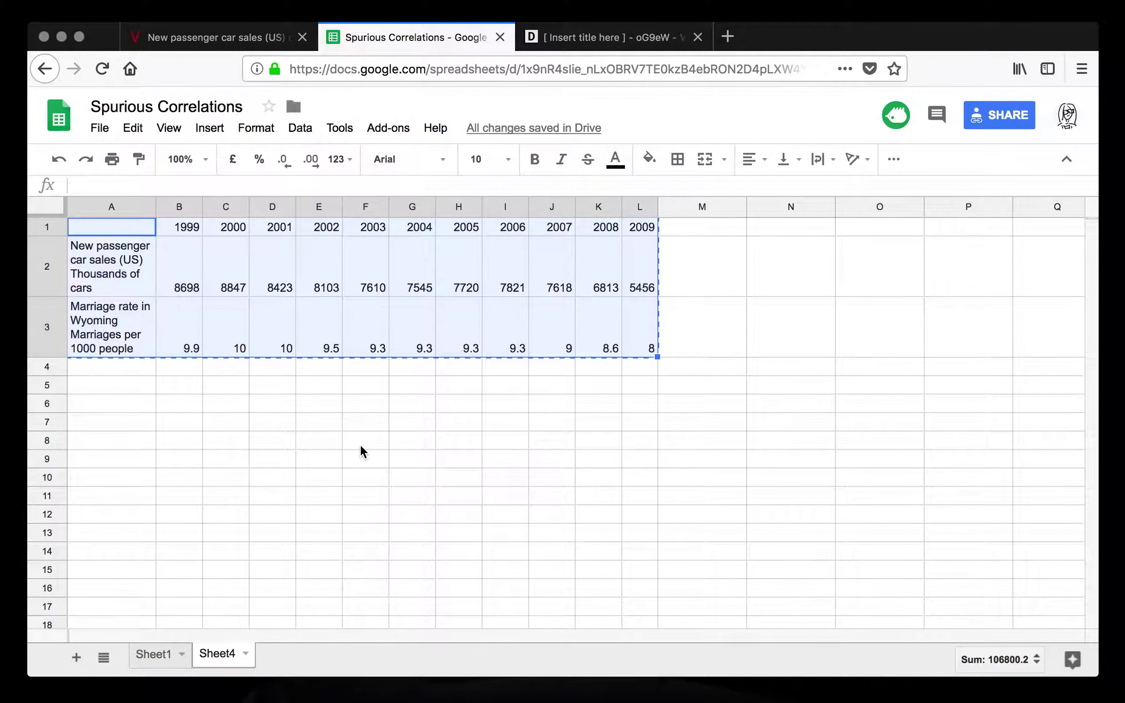
# Paste a copy of the table at A6 and clear its values in B7:L8
pyautogui.click(132, 405)
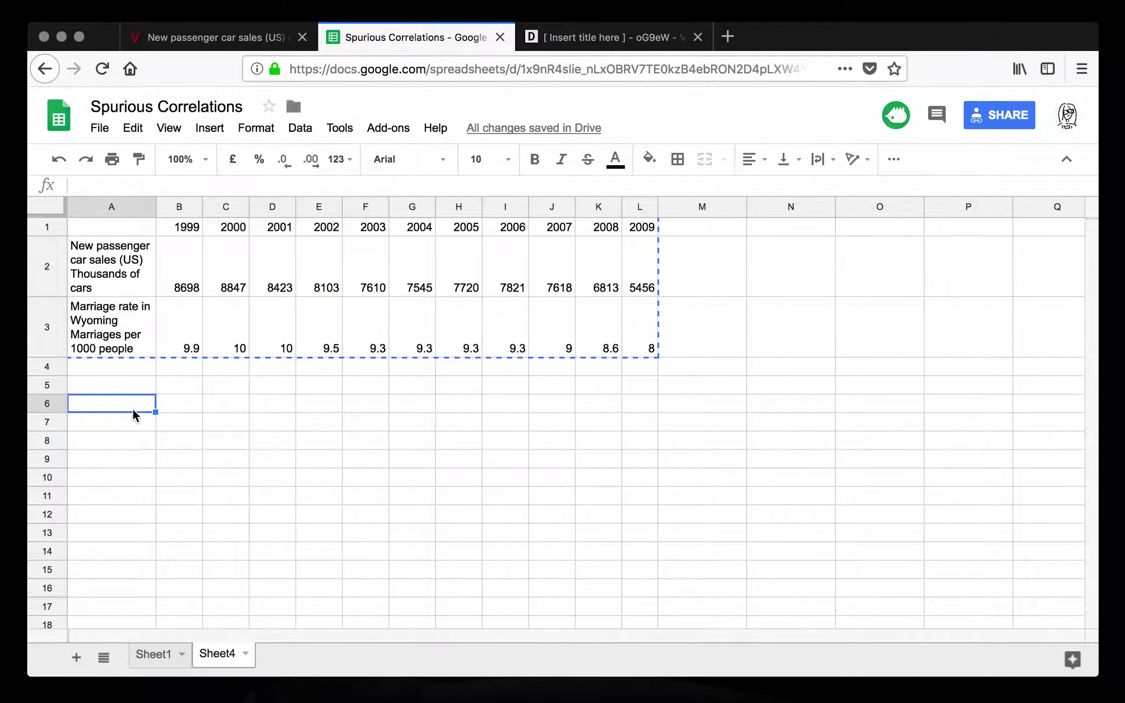
pyautogui.hotkey('ctrl', 'v')
pyautogui.click(174, 389)
pyautogui.moveTo(191, 447); pyautogui.dragTo(640, 511)
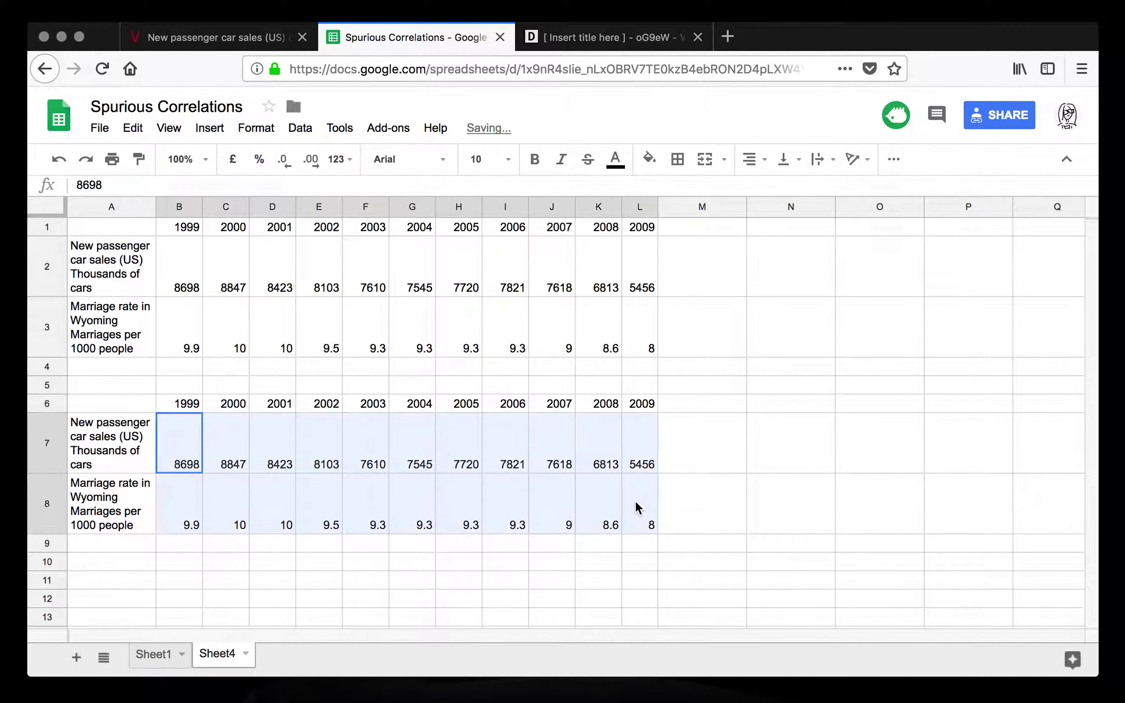
pyautogui.press('Delete')
# Label A1 'absolute' and A6 'rate', and bold both tables' header rows
pyautogui.click(134, 229)
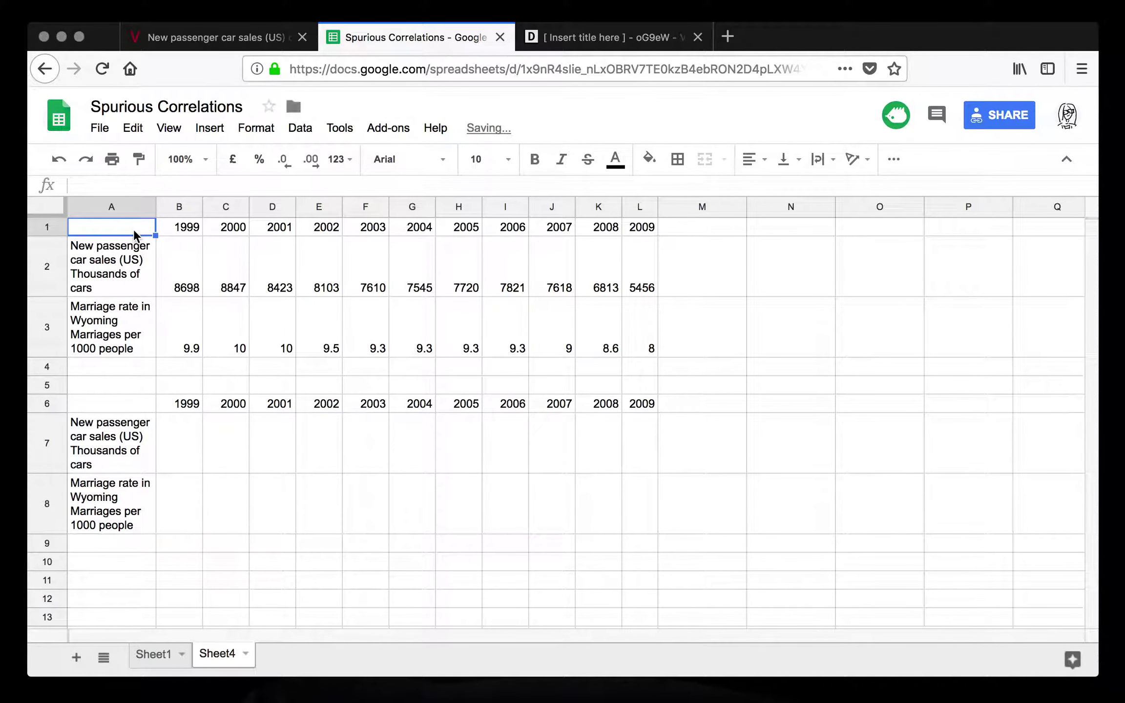
pyautogui.write('absolute')
pyautogui.press('Return')
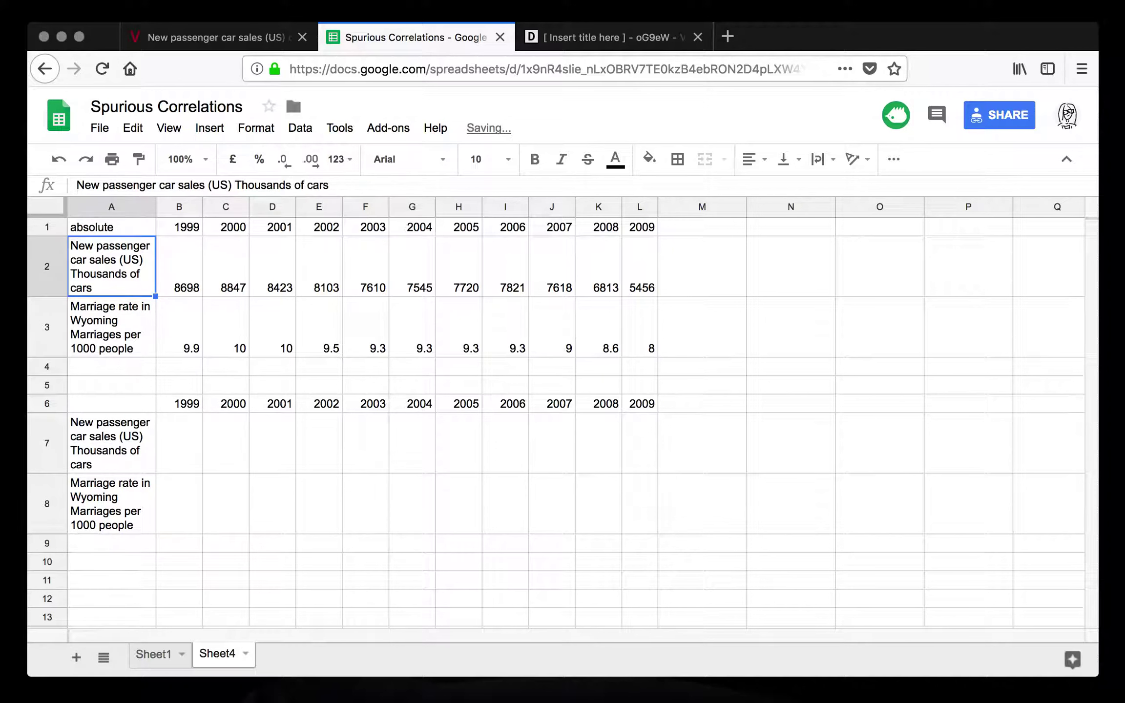
pyautogui.moveTo(111, 230); pyautogui.dragTo(648, 231)
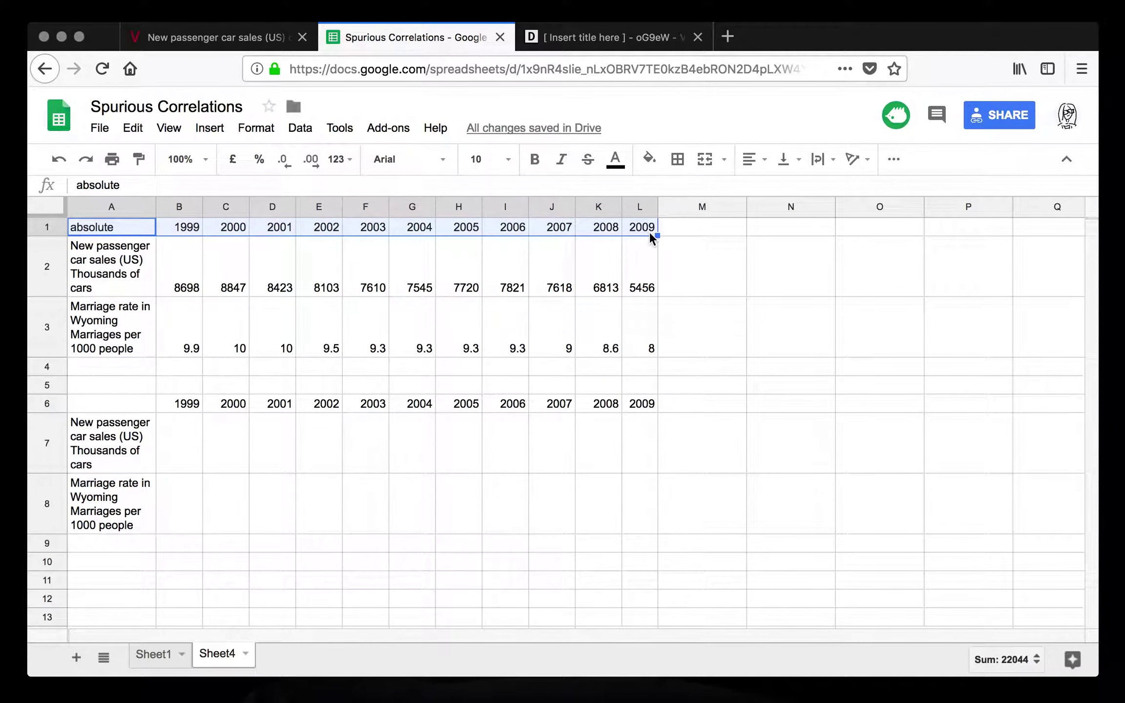
pyautogui.hotkey('ctrl', 'b')
pyautogui.moveTo(625, 406); pyautogui.dragTo(121, 405)
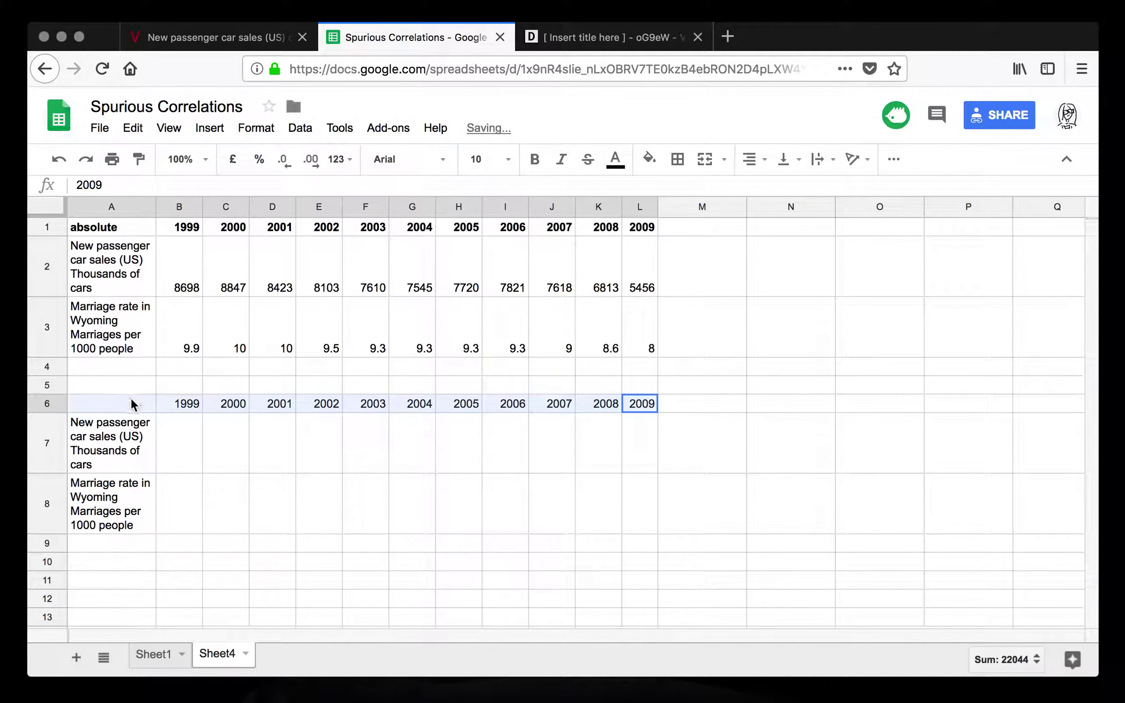
pyautogui.hotkey('ctrl', 'b')
pyautogui.click(115, 400)
pyautogui.write('rate')
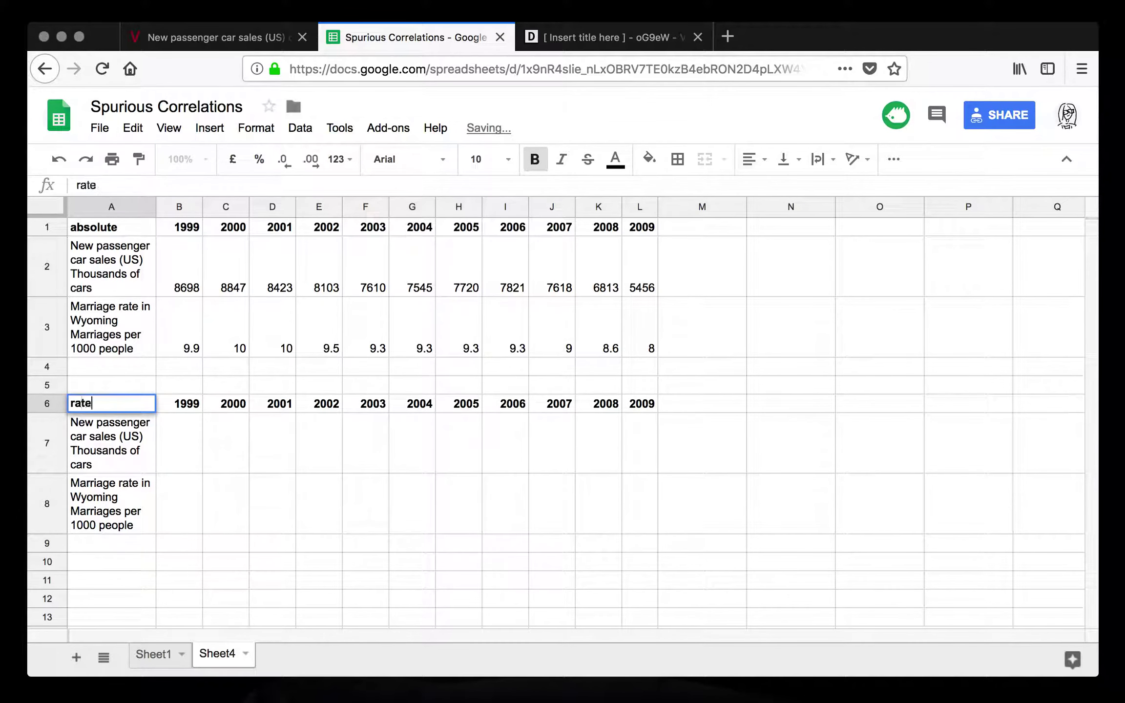
pyautogui.press('Return')
# Enter 100 as the 1999 base in B7 and B8
pyautogui.click(208, 450)
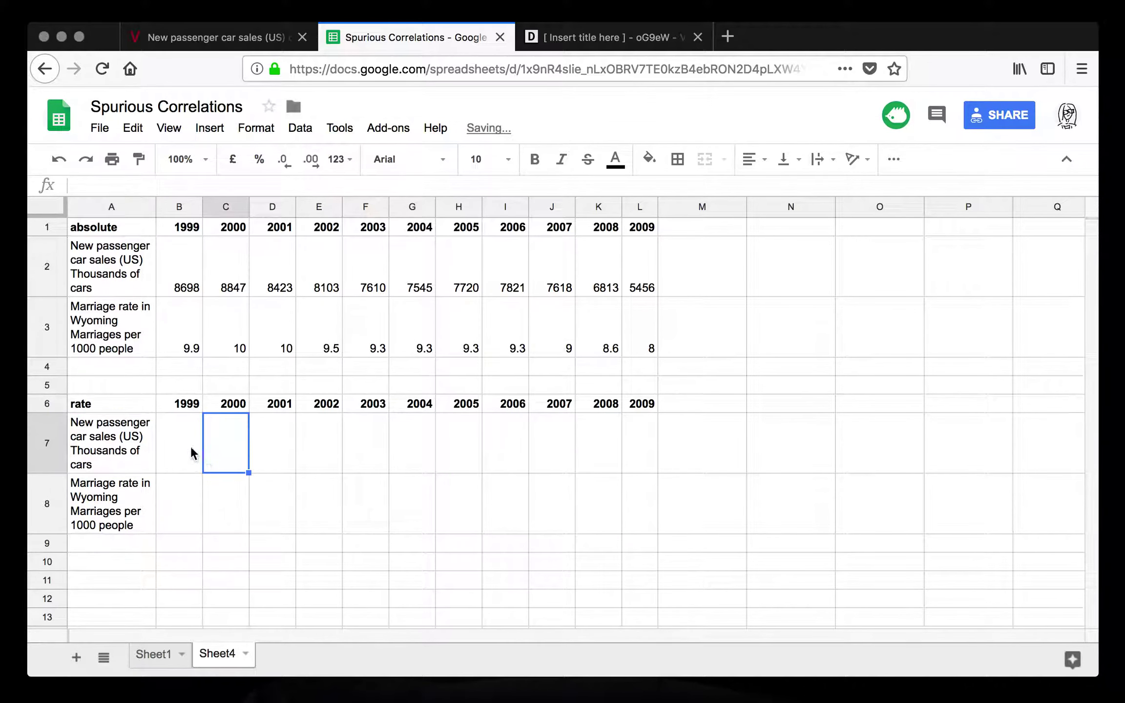
pyautogui.click(190, 446)
pyautogui.write('100')
pyautogui.press('Return')
pyautogui.write('100')
pyautogui.press('Return')
# Enter the index formula =100/$B2*C2 in C7
pyautogui.click(235, 439)
pyautogui.write('=')
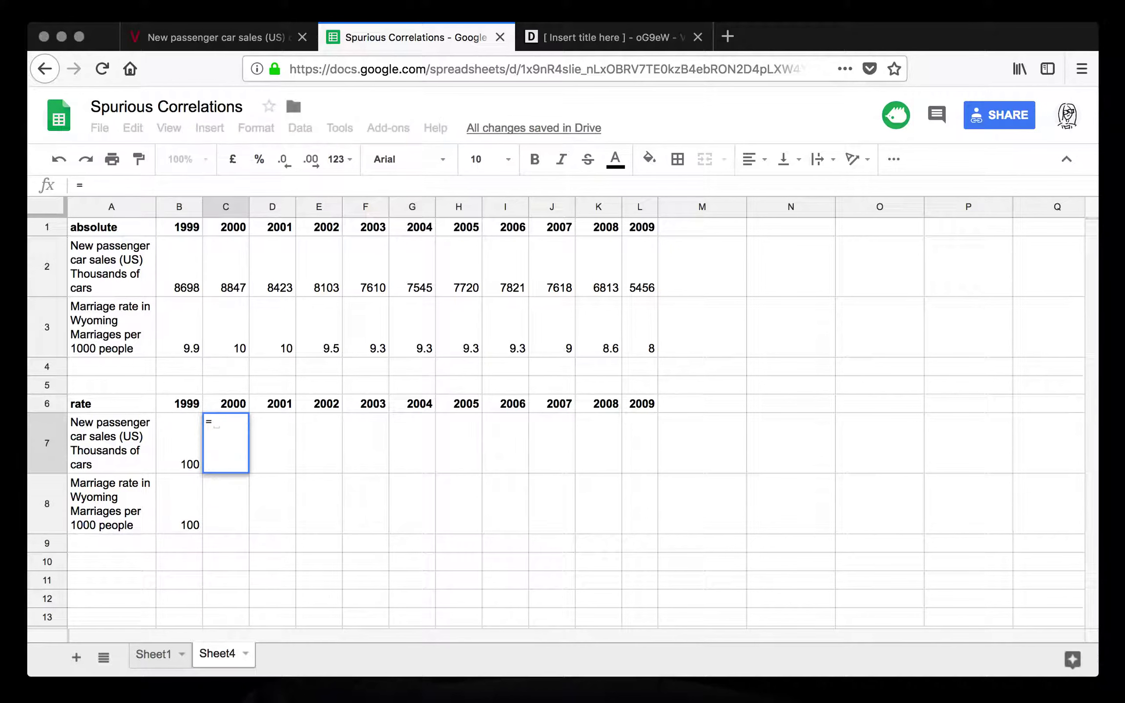
pyautogui.write('100')
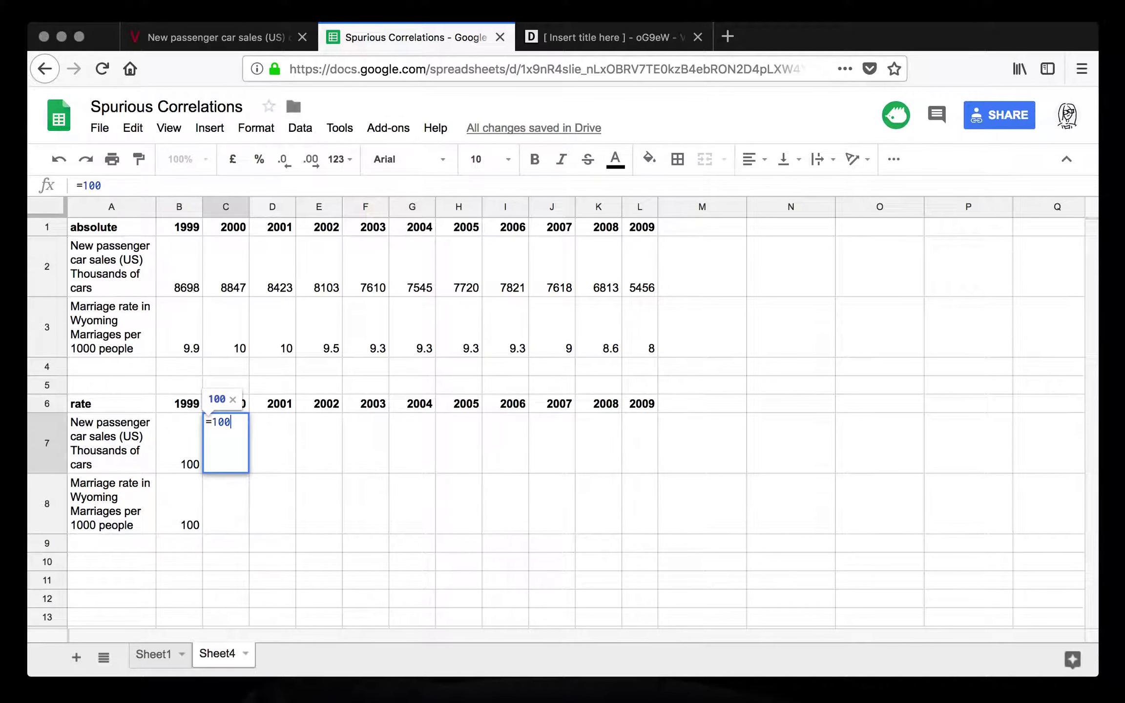
pyautogui.write('/')
pyautogui.click(190, 279)
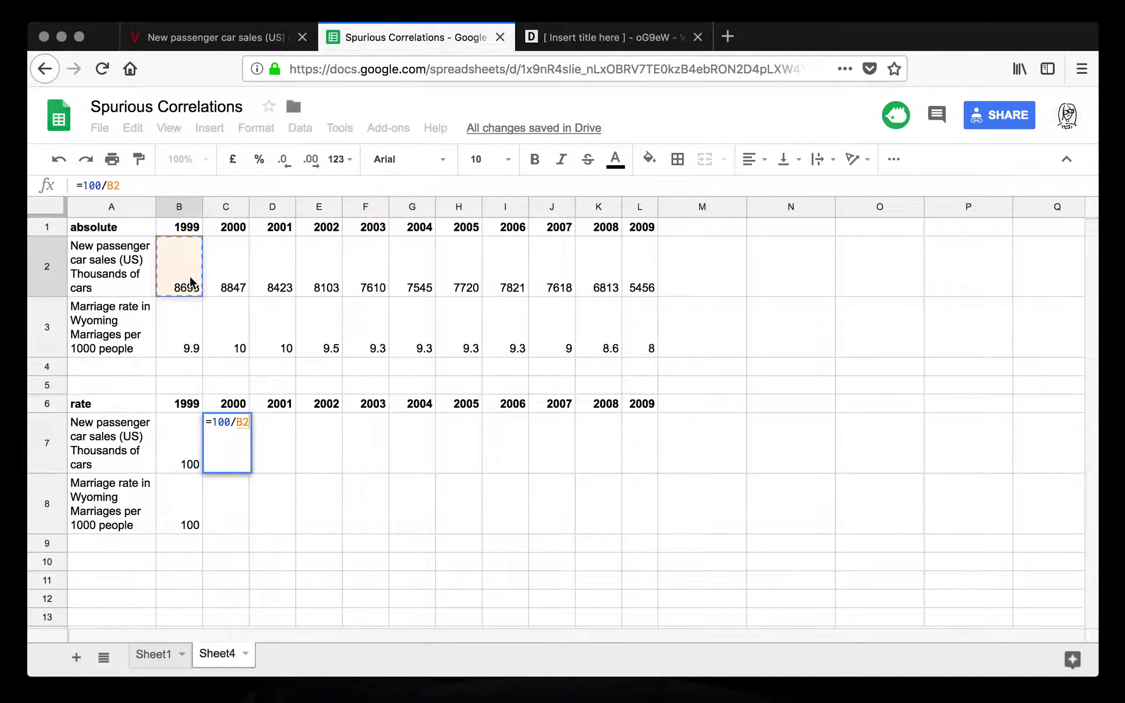
pyautogui.write('*')
pyautogui.click(244, 284)
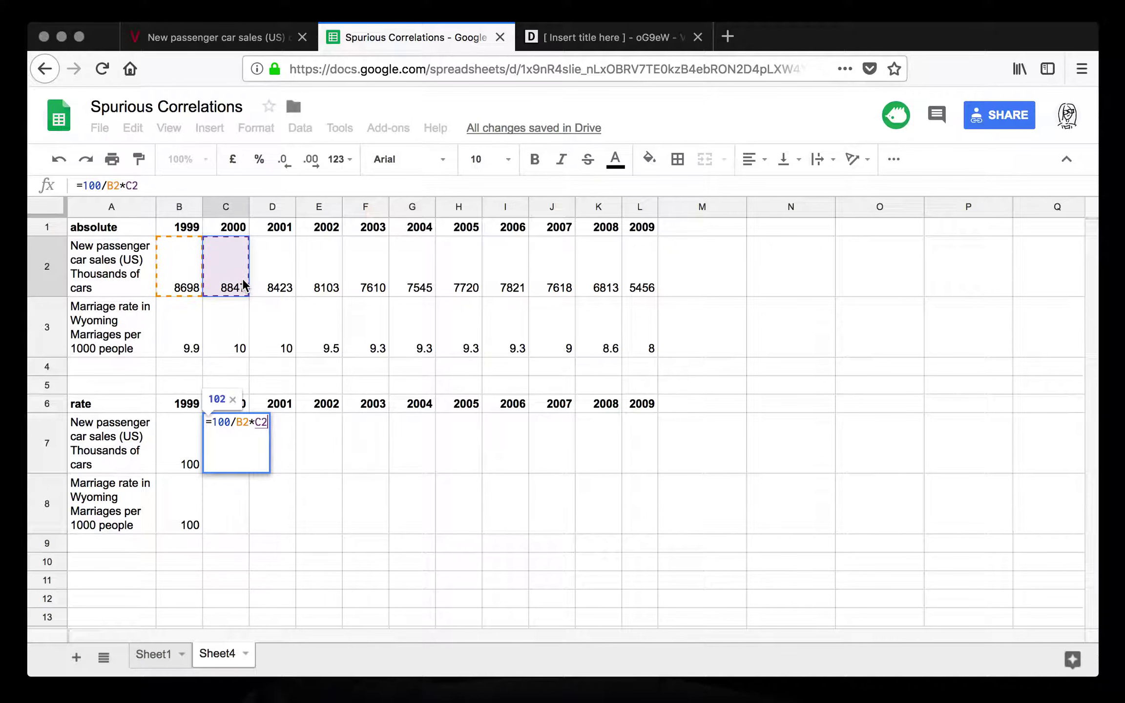
pyautogui.press('Return')
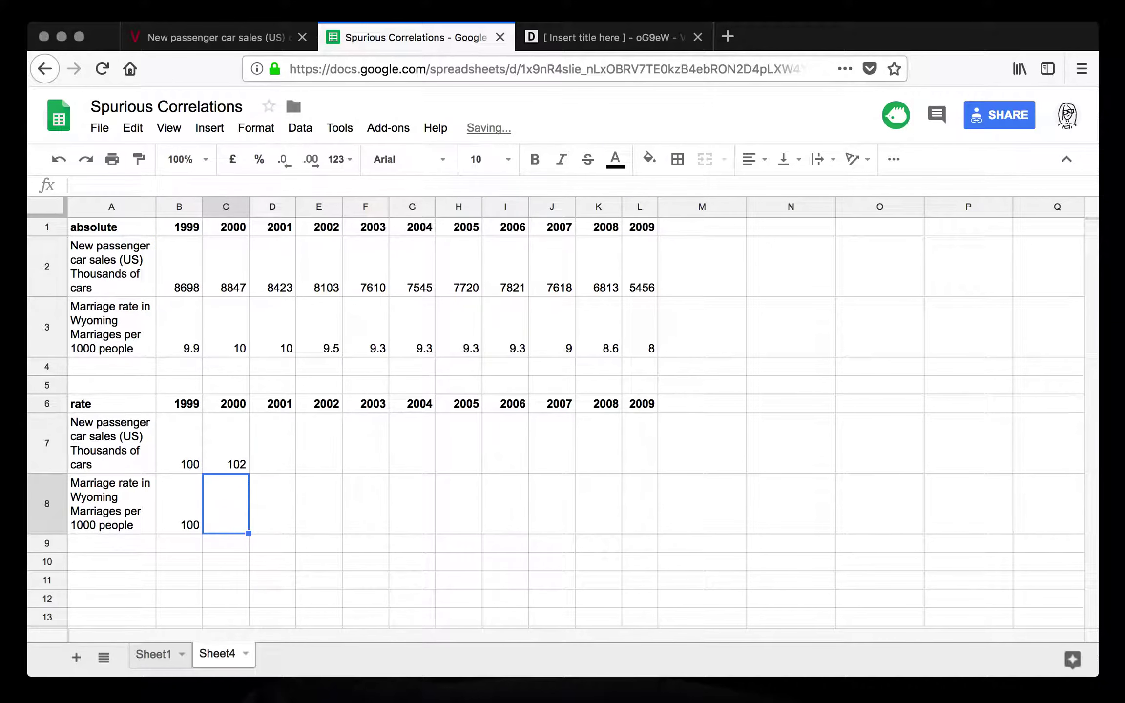
pyautogui.doubleClick(242, 448)
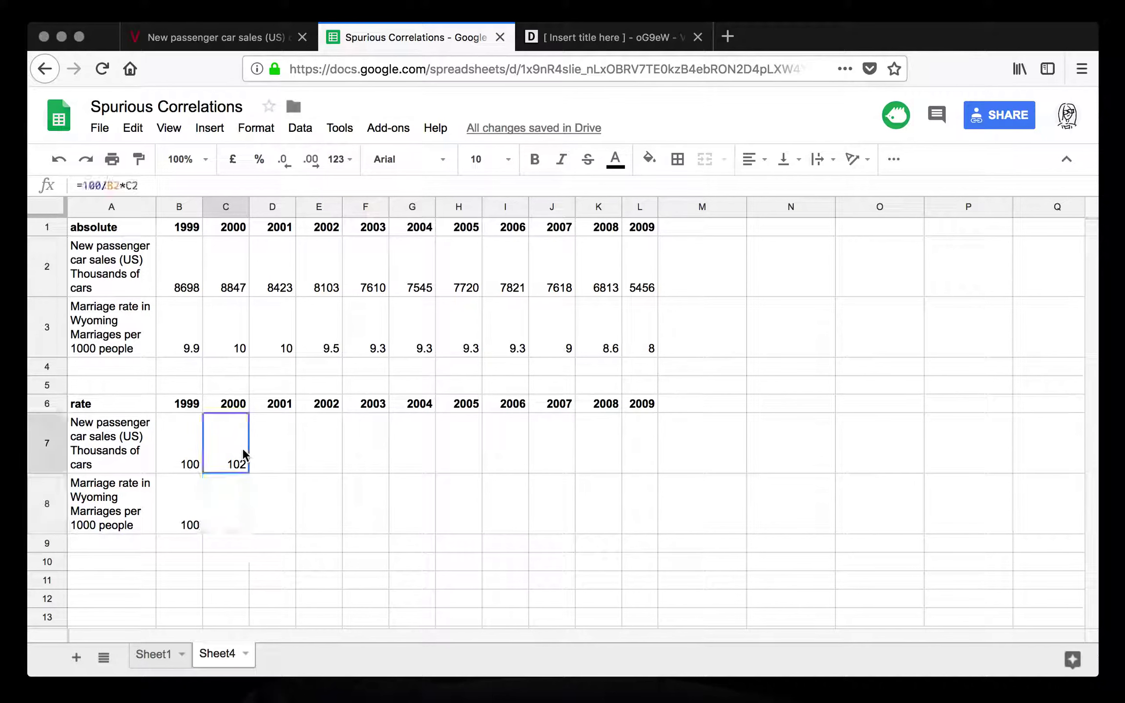
pyautogui.click(238, 421)
pyautogui.write('$')
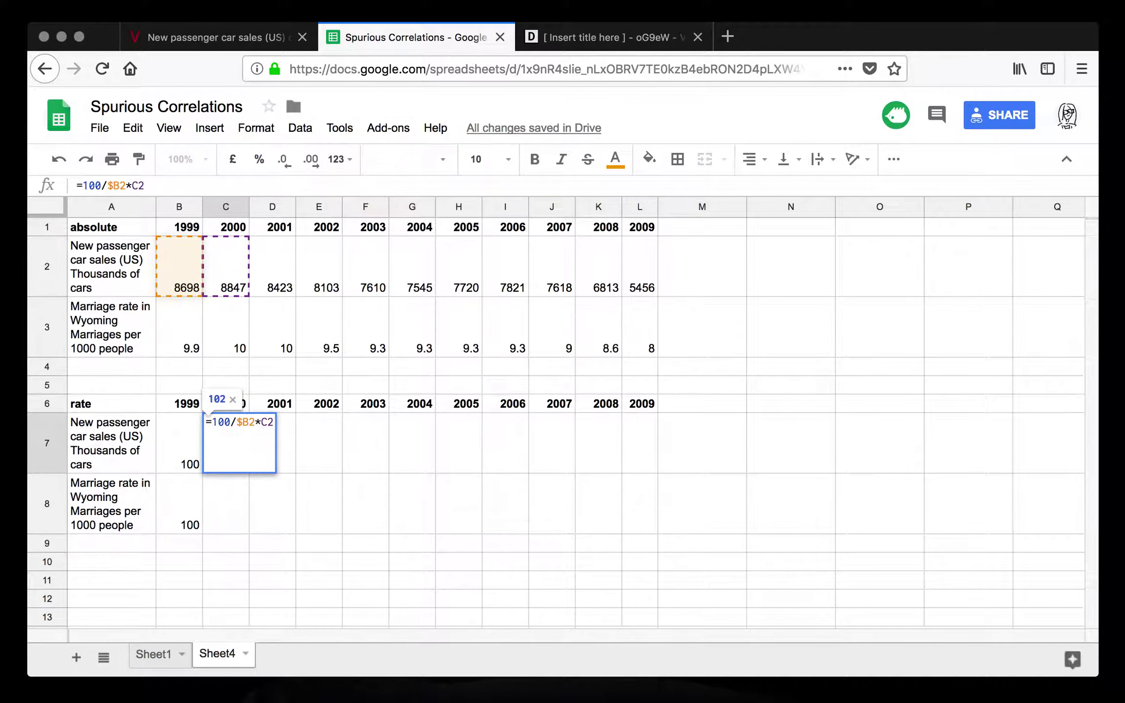
pyautogui.press('Return')
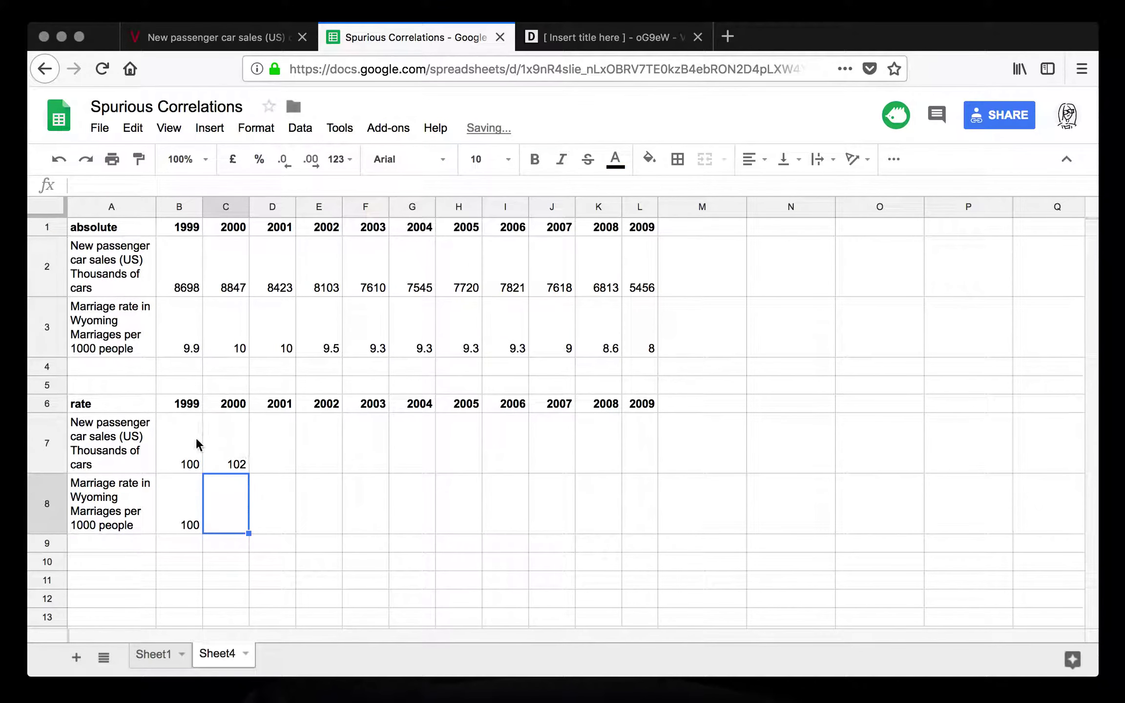
# Show B7:L8 with one decimal and fill the C7 formula across to L7
pyautogui.moveTo(184, 435); pyautogui.dragTo(636, 505)
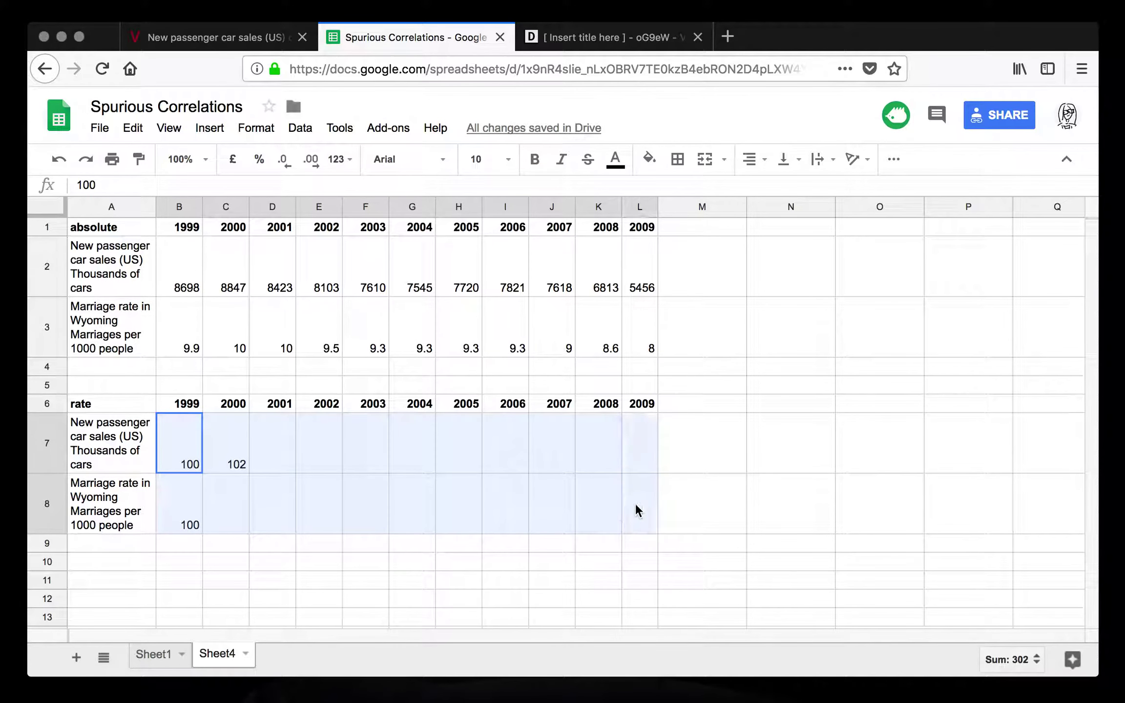
pyautogui.click(310, 161)
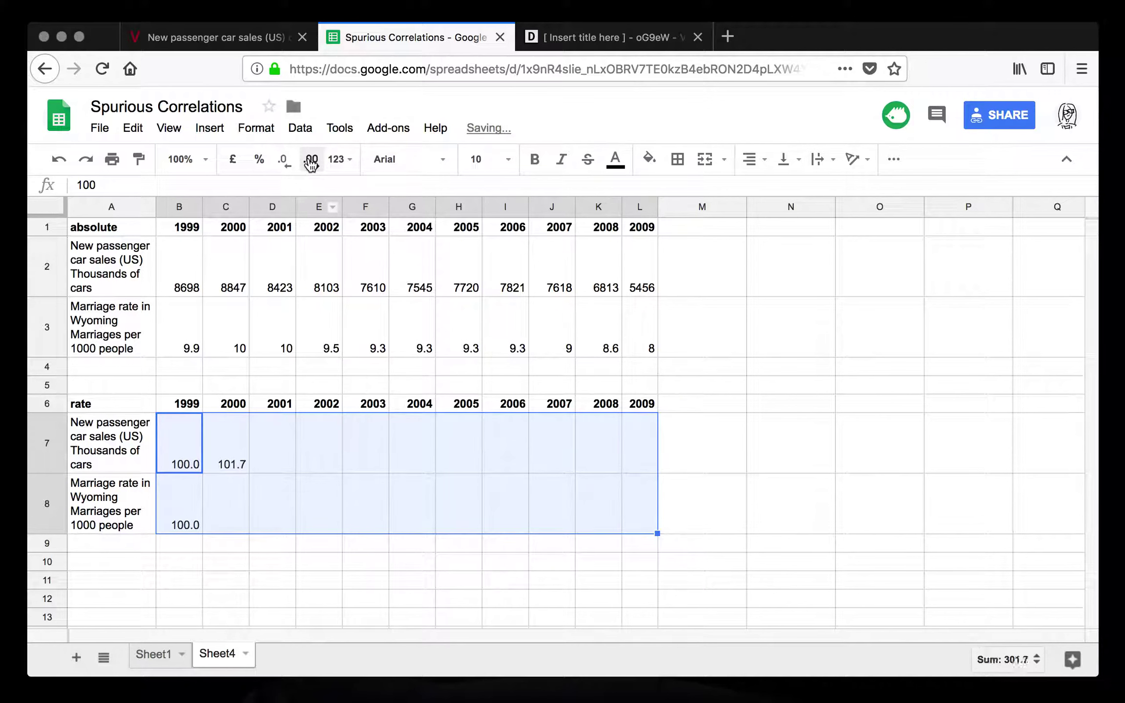
pyautogui.click(276, 520)
pyautogui.click(232, 462)
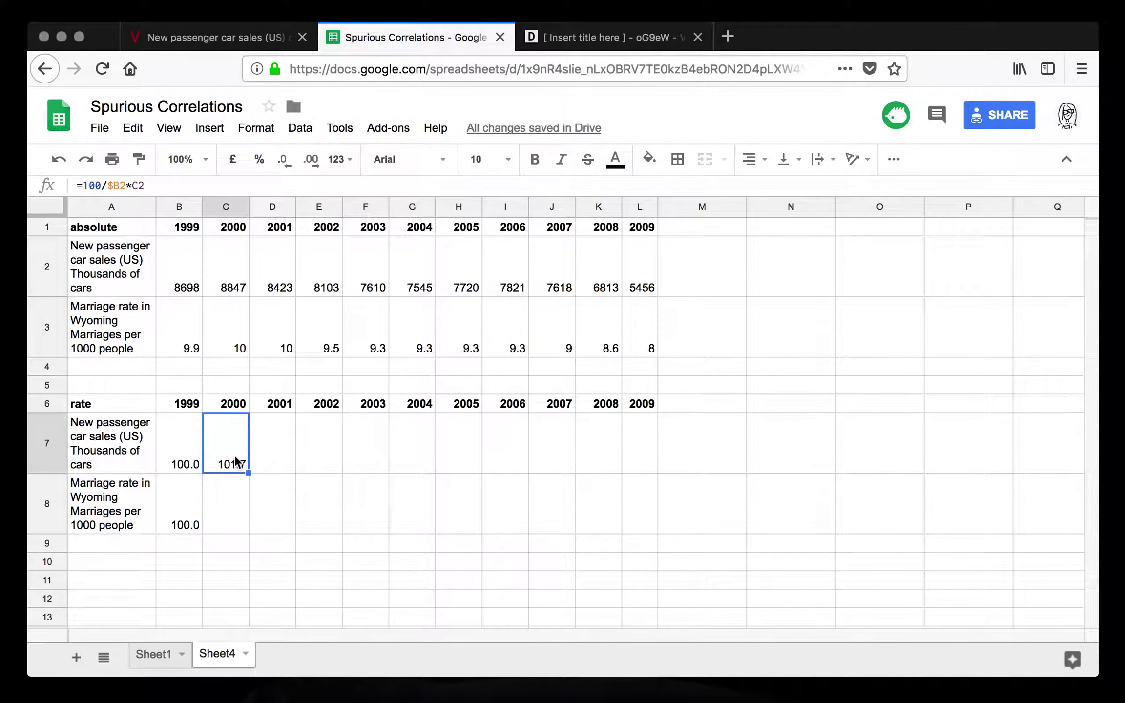
pyautogui.moveTo(249, 473)
pyautogui.mouseDown()
pyautogui.moveTo(655, 456)
pyautogui.moveTo(667, 470)
pyautogui.mouseUp()
pyautogui.click(669, 472)
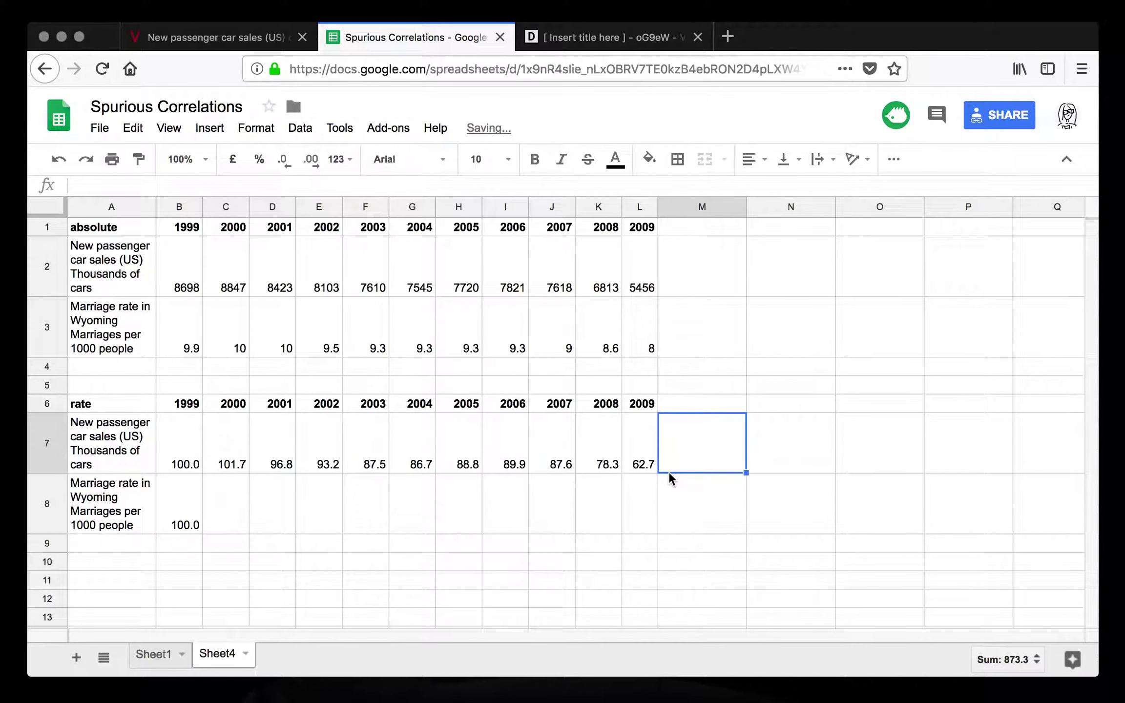
pyautogui.click(286, 425)
pyautogui.doubleClick(286, 428)
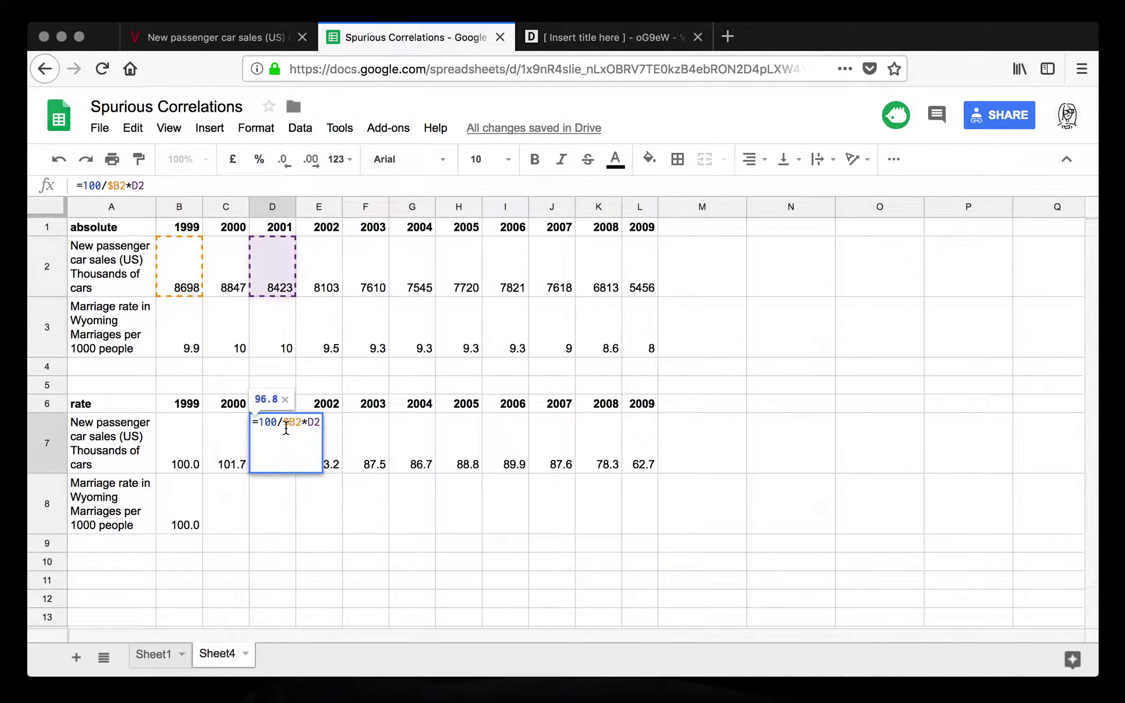
pyautogui.click(288, 422)
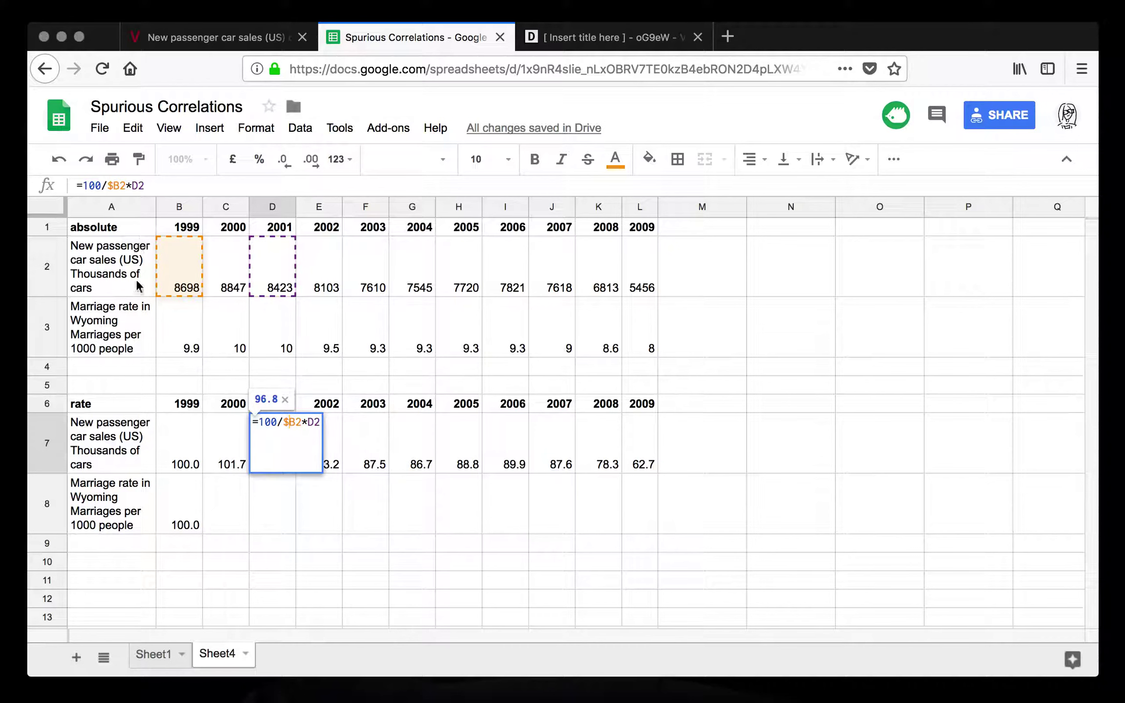
pyautogui.click(309, 421)
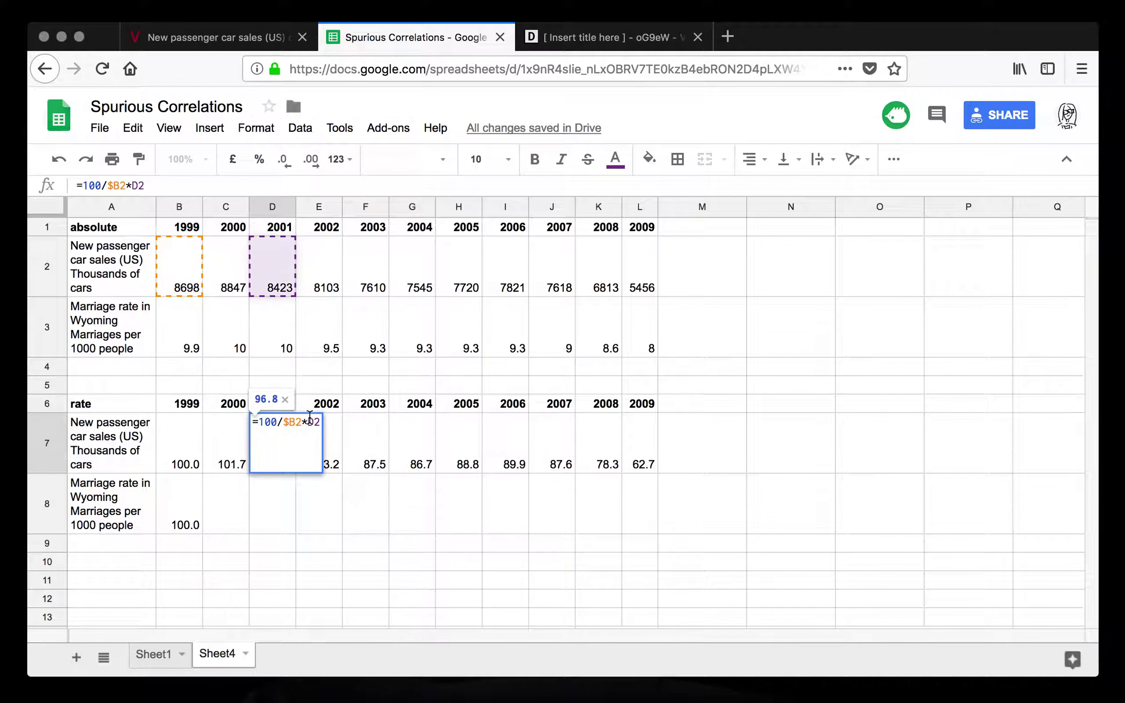
pyautogui.press('Tab')
pyautogui.press('Return')
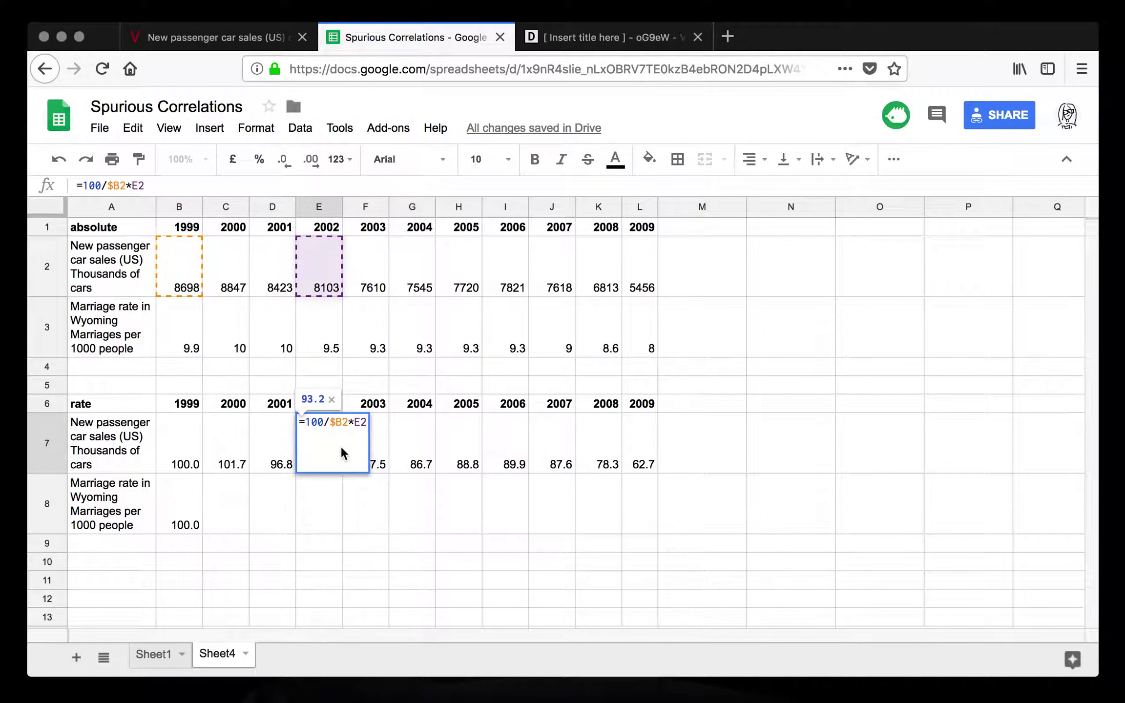
pyautogui.click(336, 422)
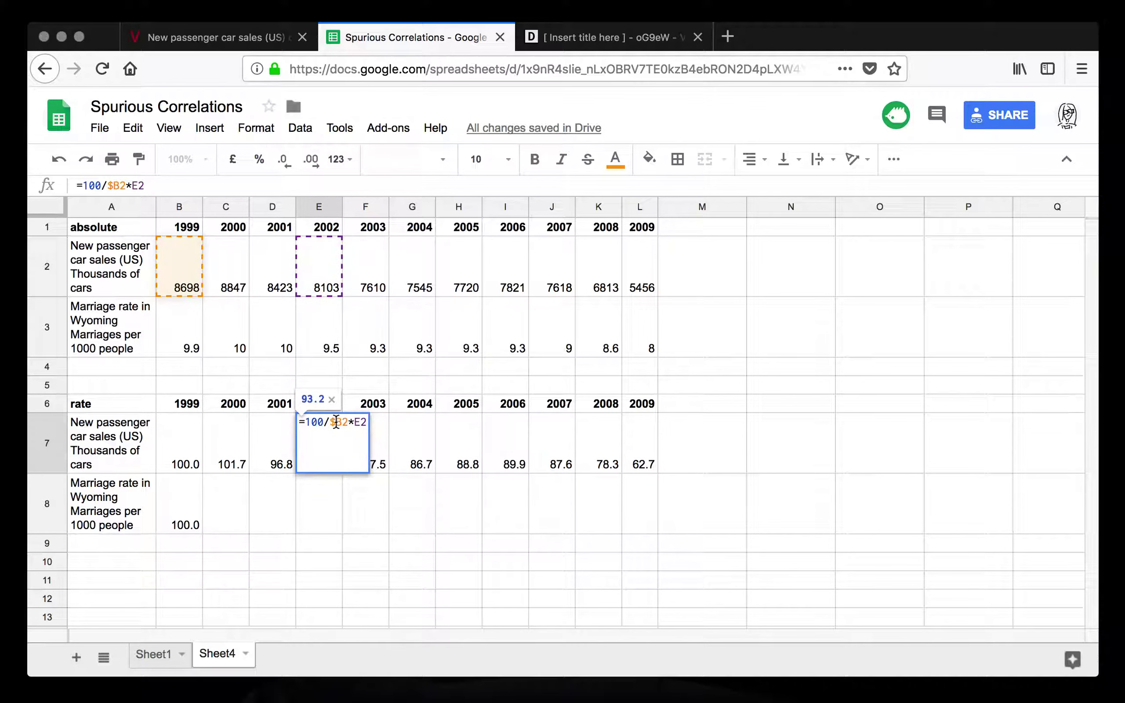
pyautogui.click(360, 423)
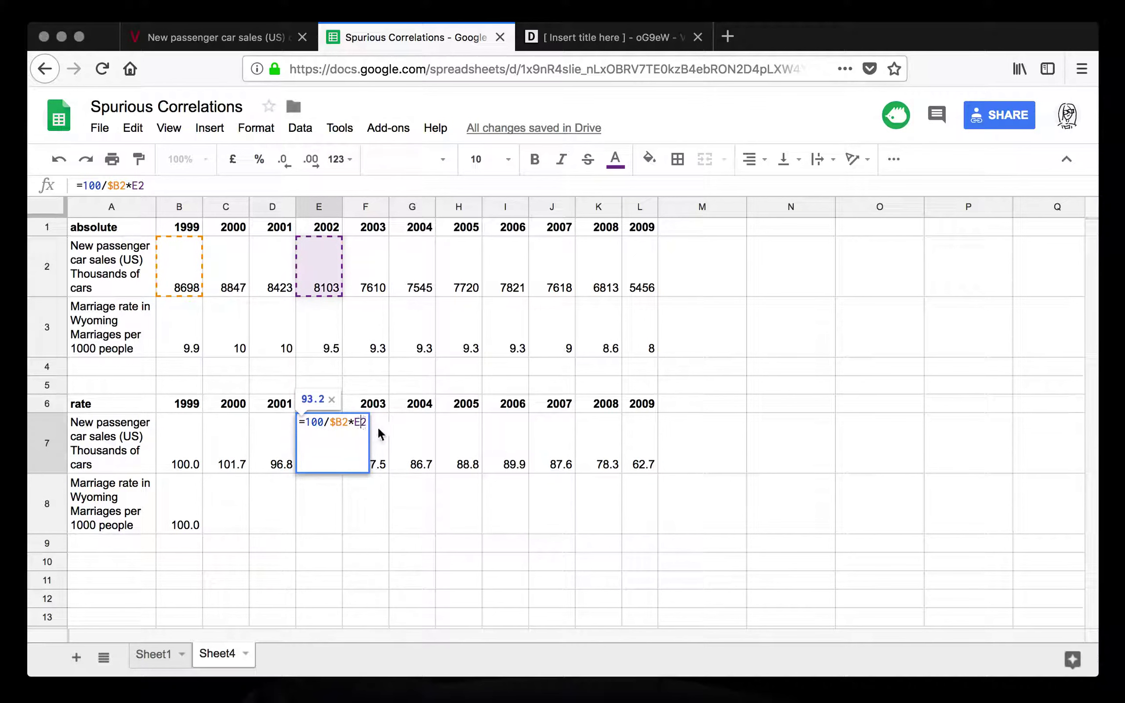
pyautogui.click(392, 432)
pyautogui.doubleClick(644, 431)
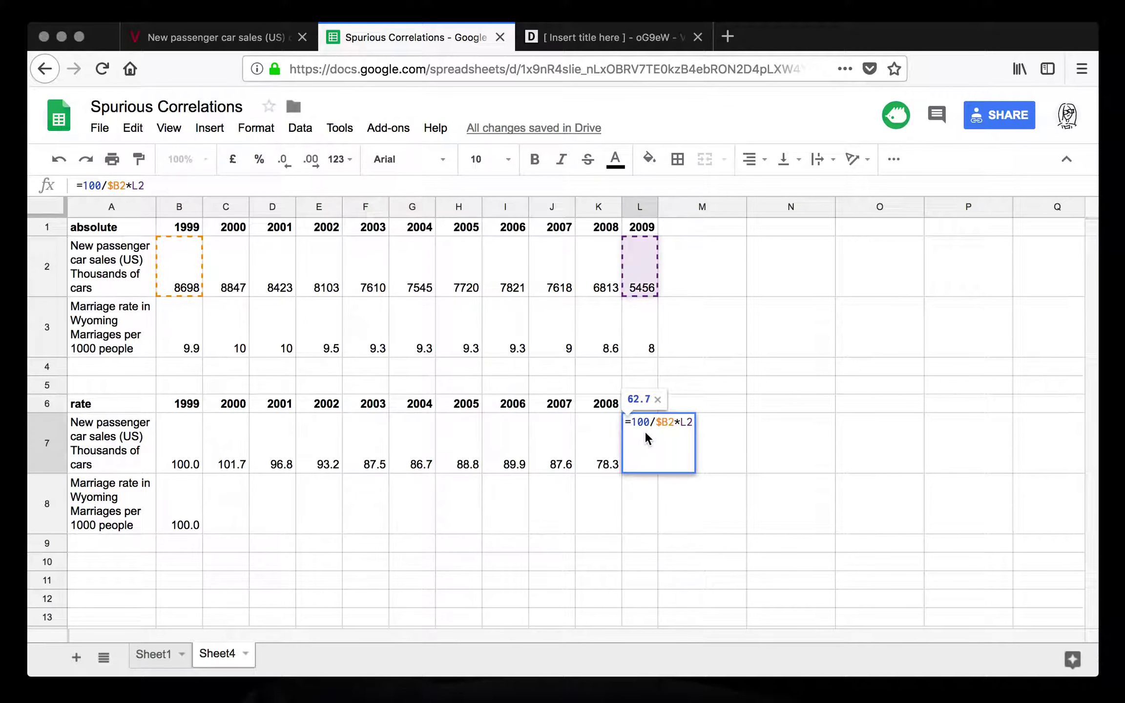
pyautogui.click(661, 422)
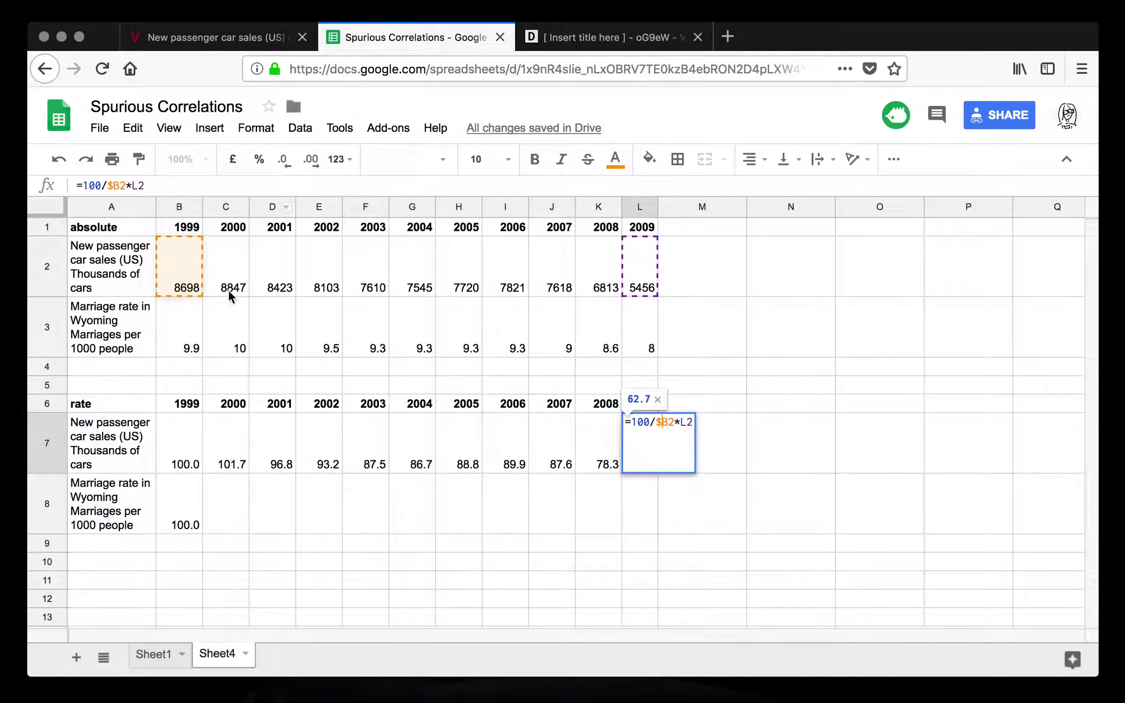
pyautogui.click(685, 421)
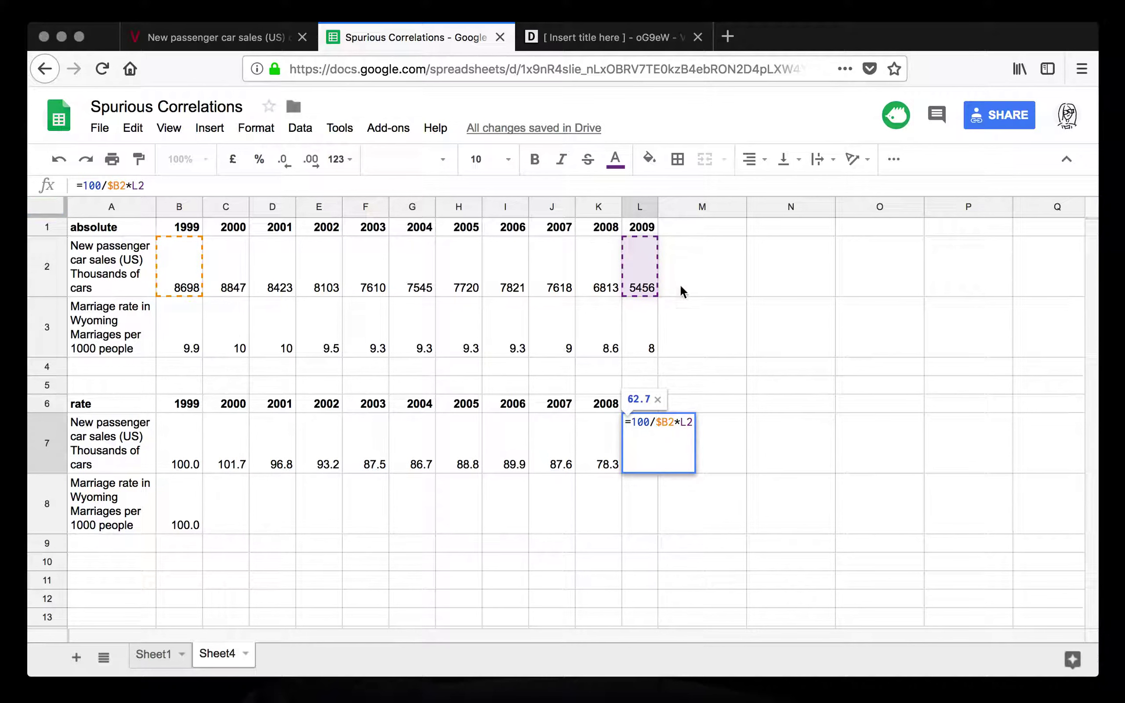
pyautogui.click(718, 328)
pyautogui.click(231, 458)
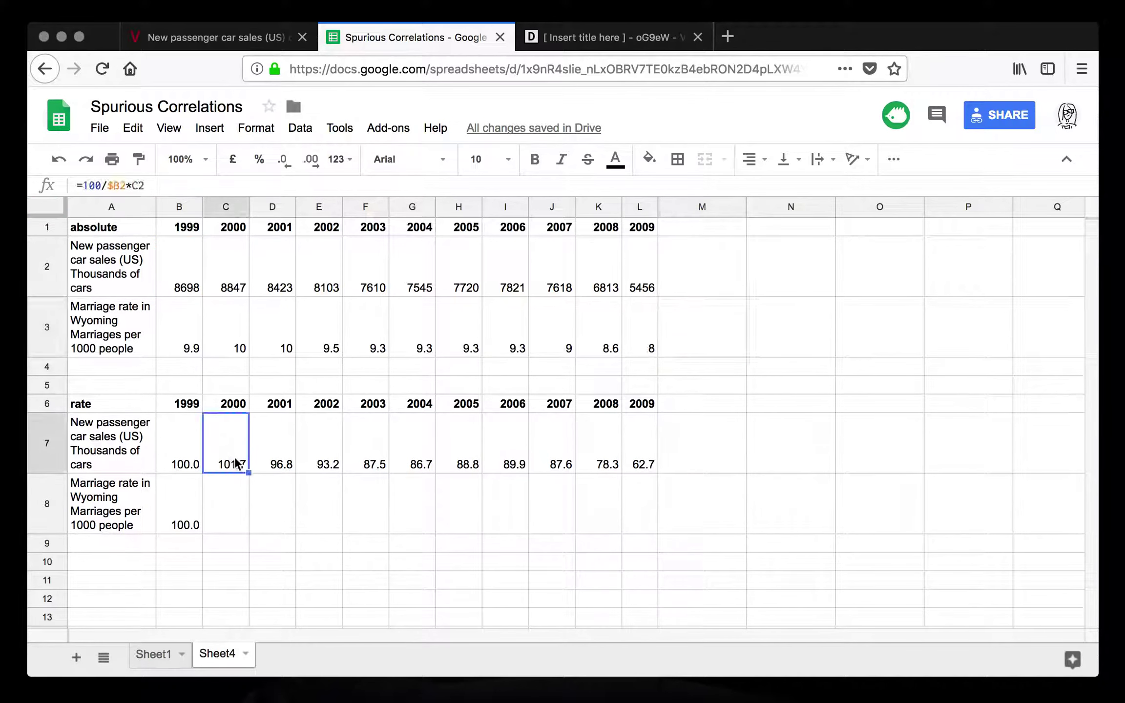
# Copy the C7 index formula down into C8 and check its references
pyautogui.moveTo(246, 510); pyautogui.dragTo(246, 510)
pyautogui.click(278, 514)
pyautogui.click(227, 512)
pyautogui.doubleClick(226, 512)
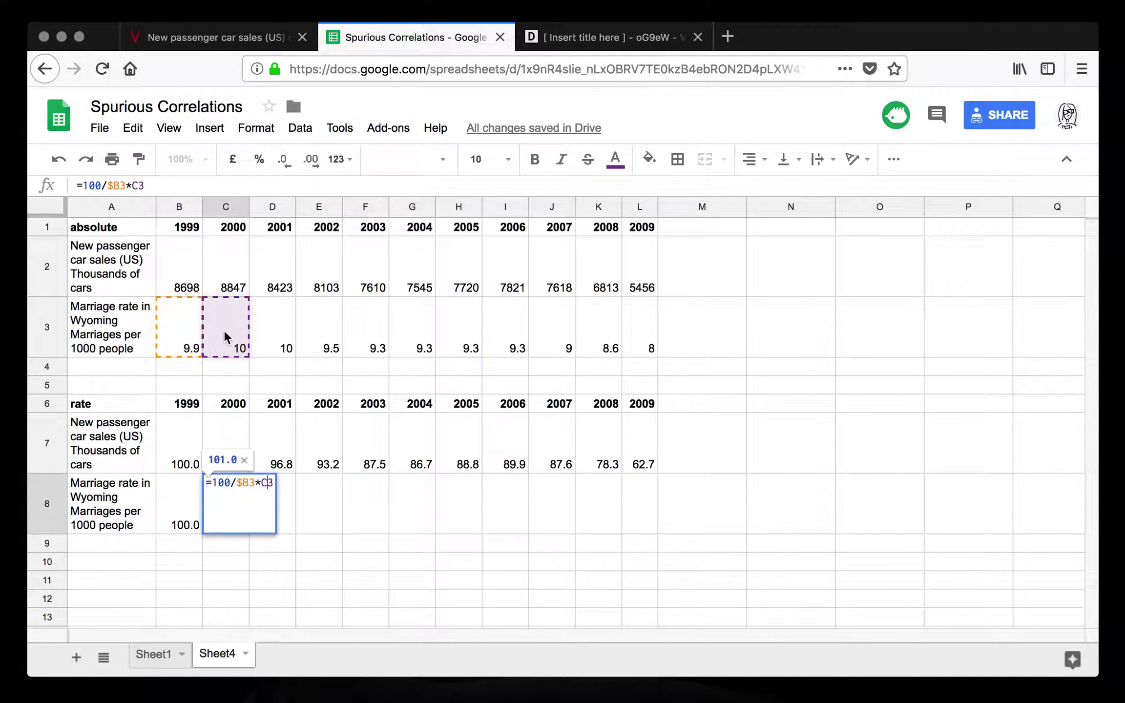
pyautogui.click(338, 510)
# Fill the C8 formula across to L8, verify L8, and select the rate table A6:L8
pyautogui.click(238, 496)
pyautogui.moveTo(249, 533); pyautogui.dragTo(633, 528)
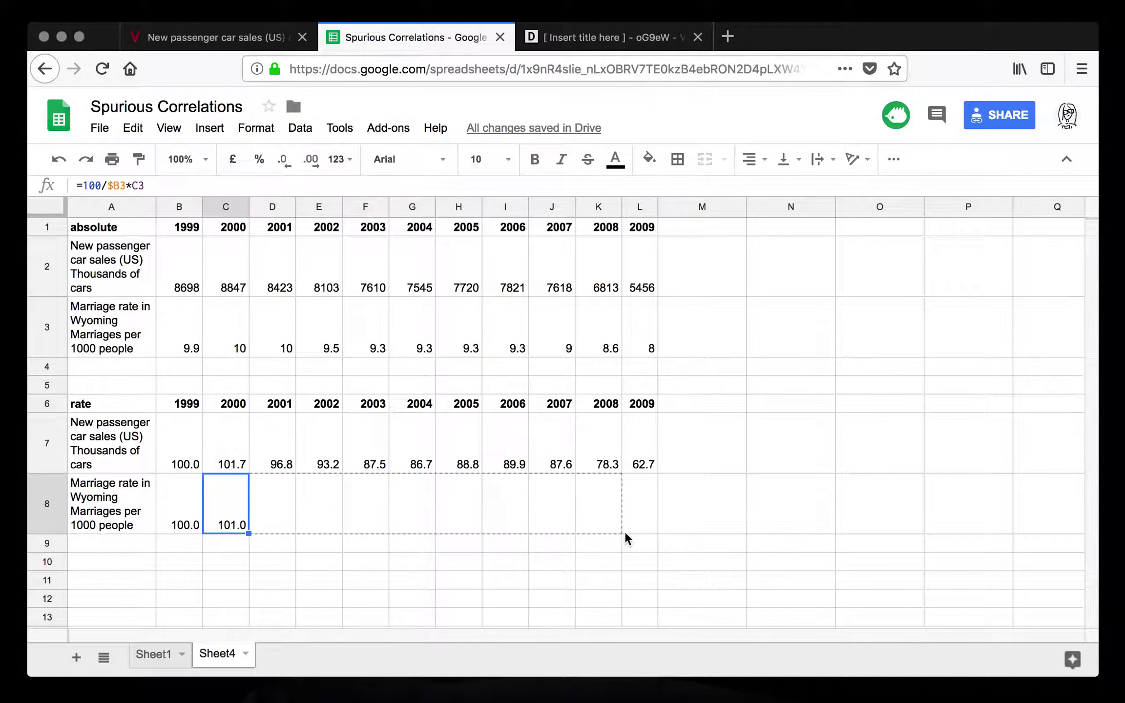
pyautogui.click(738, 490)
pyautogui.doubleClick(640, 509)
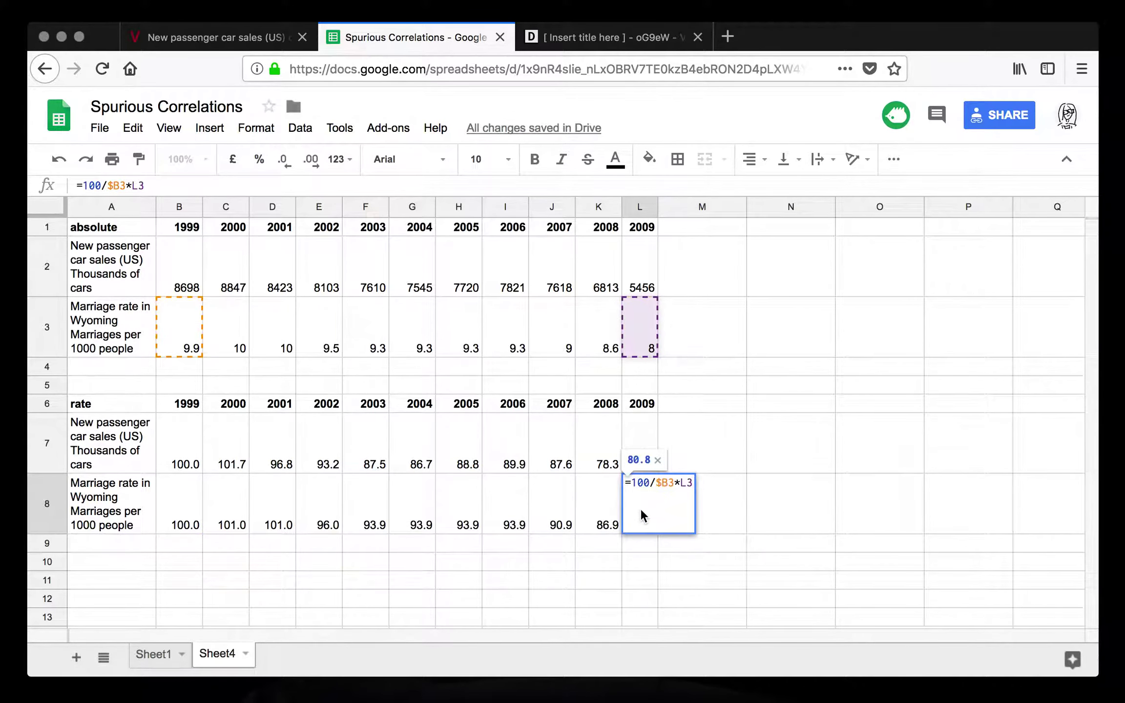
pyautogui.click(664, 484)
pyautogui.click(688, 482)
pyautogui.click(715, 472)
pyautogui.moveTo(653, 512); pyautogui.dragTo(142, 399)
pyautogui.hotkey('ctrl', 'c')
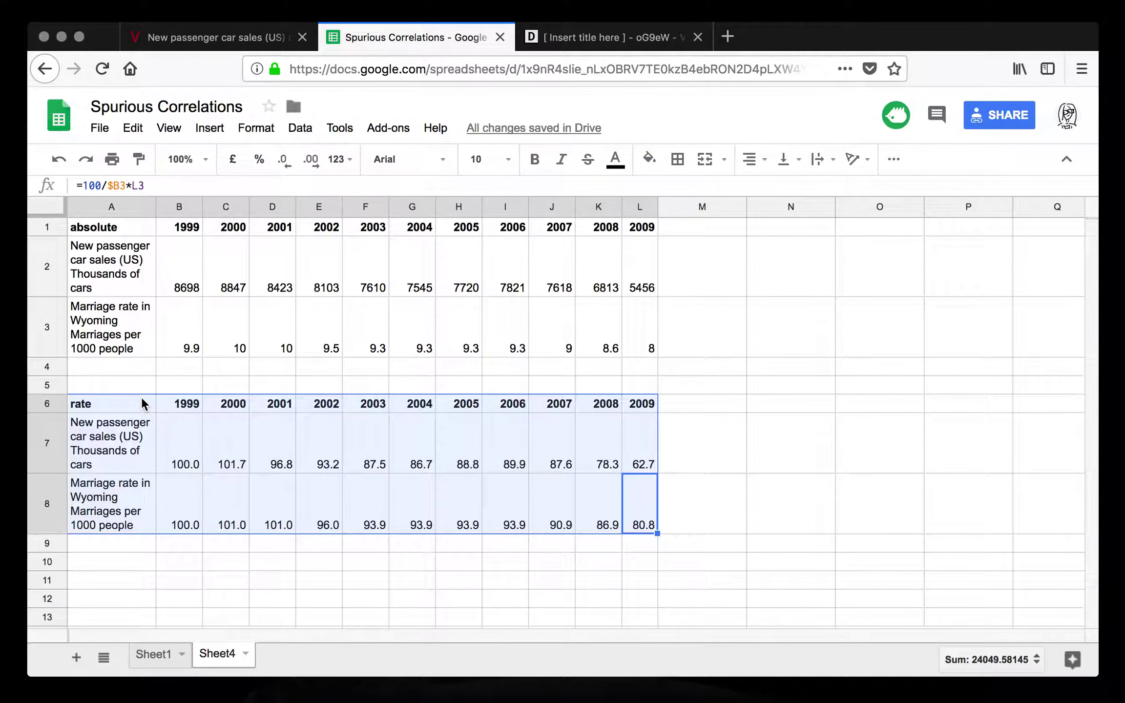
# Replace the Datawrapper chart data with the pasted indexed rate table and continue to Check & Describe
pyautogui.click(594, 37)
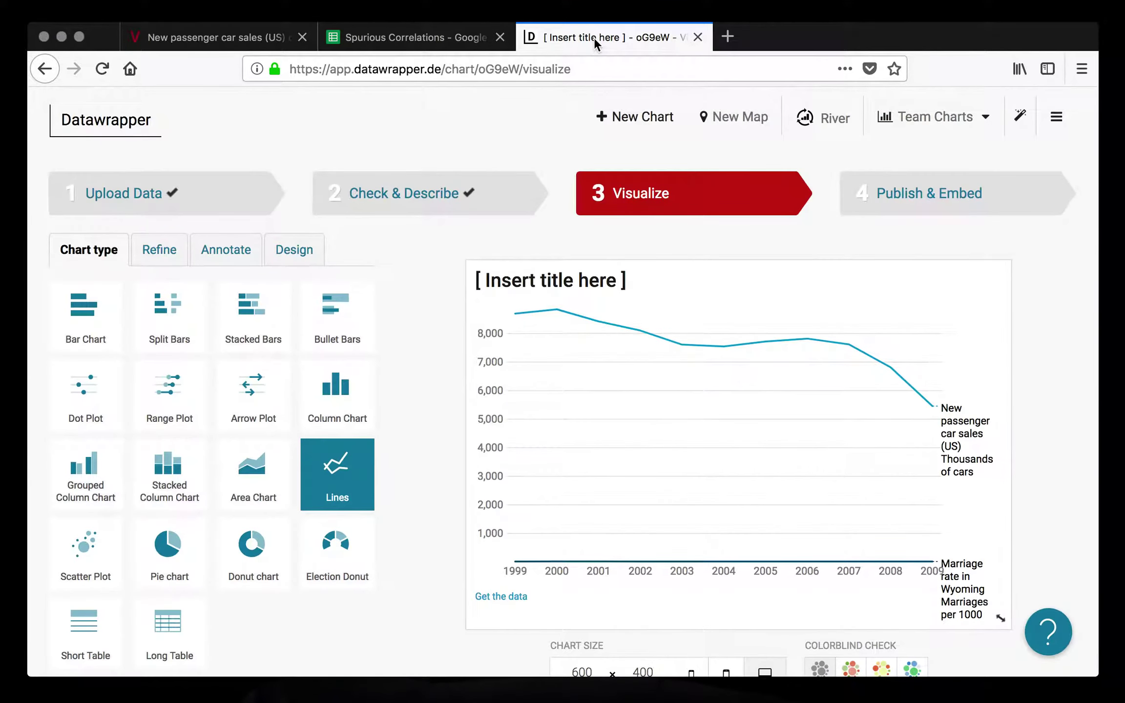
pyautogui.click(142, 202)
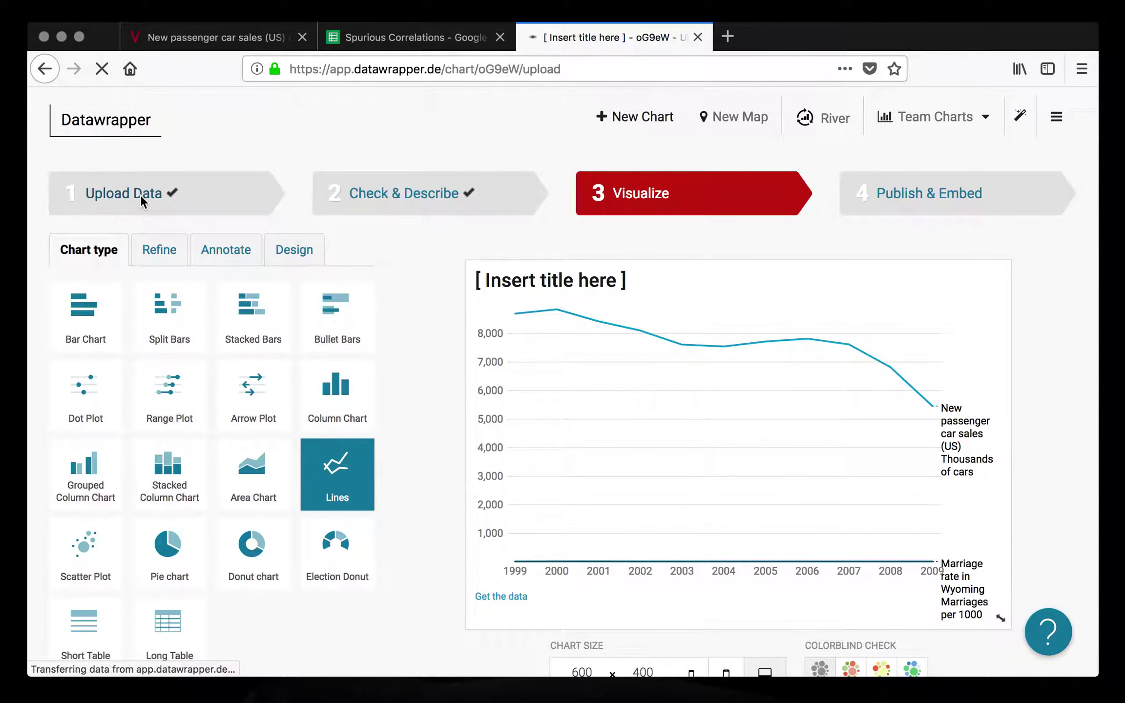
pyautogui.click(472, 283)
pyautogui.hotkey('ctrl', 'a')
pyautogui.hotkey('ctrl', 'v')
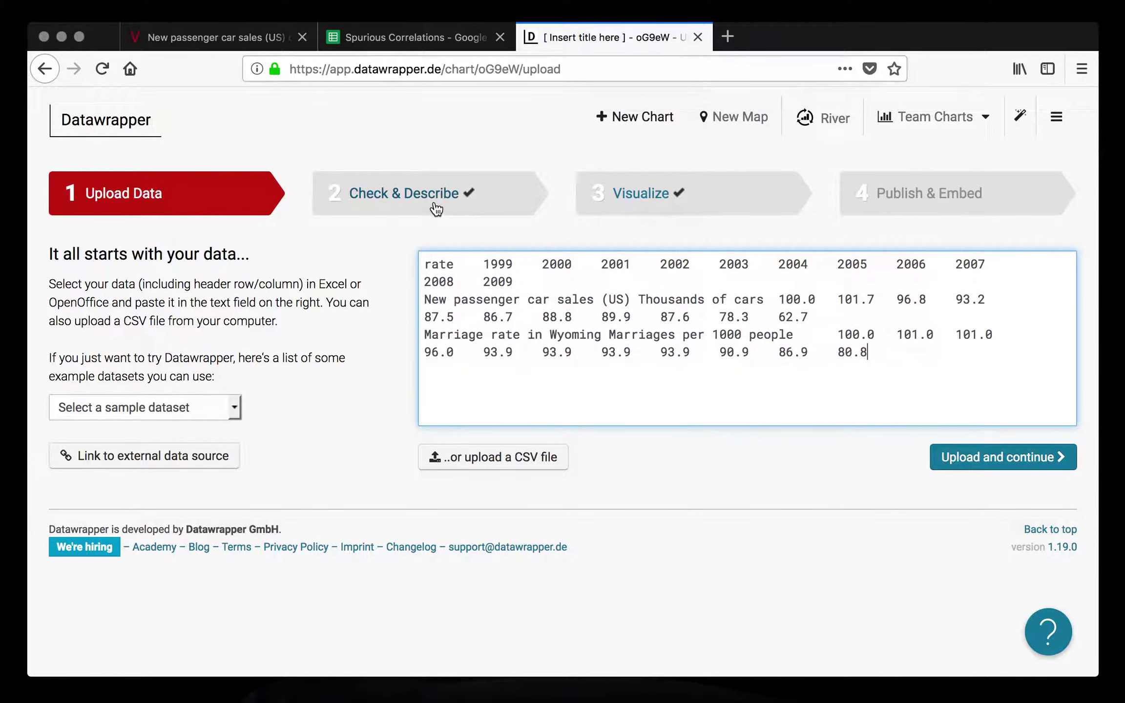
pyautogui.click(436, 208)
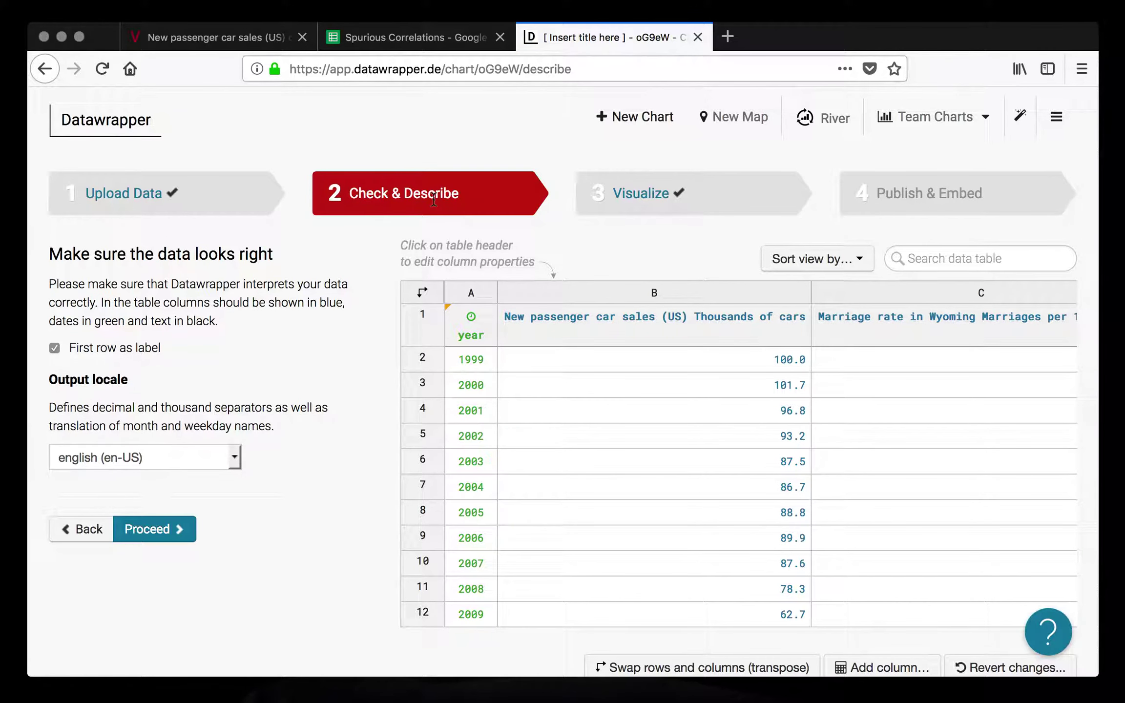
# Review the redrawn indexed Lines chart in Visualize and open its annotation settings
pyautogui.hscroll(3, 808, 478)
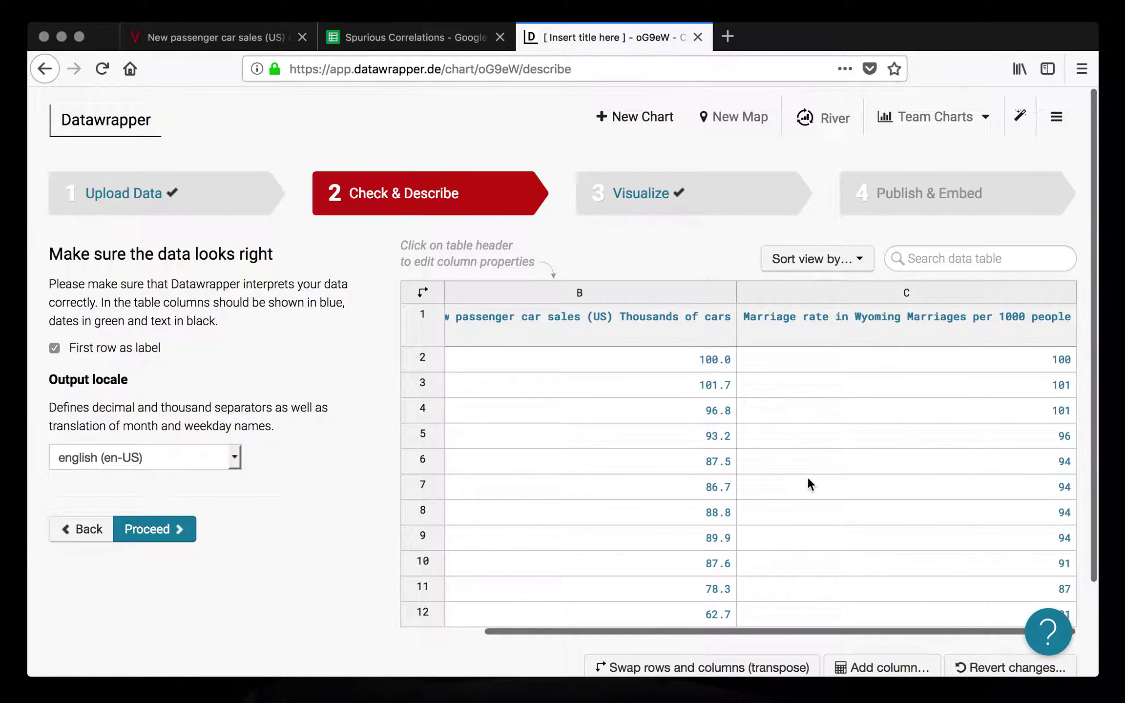
pyautogui.hscroll(-3, 808, 480)
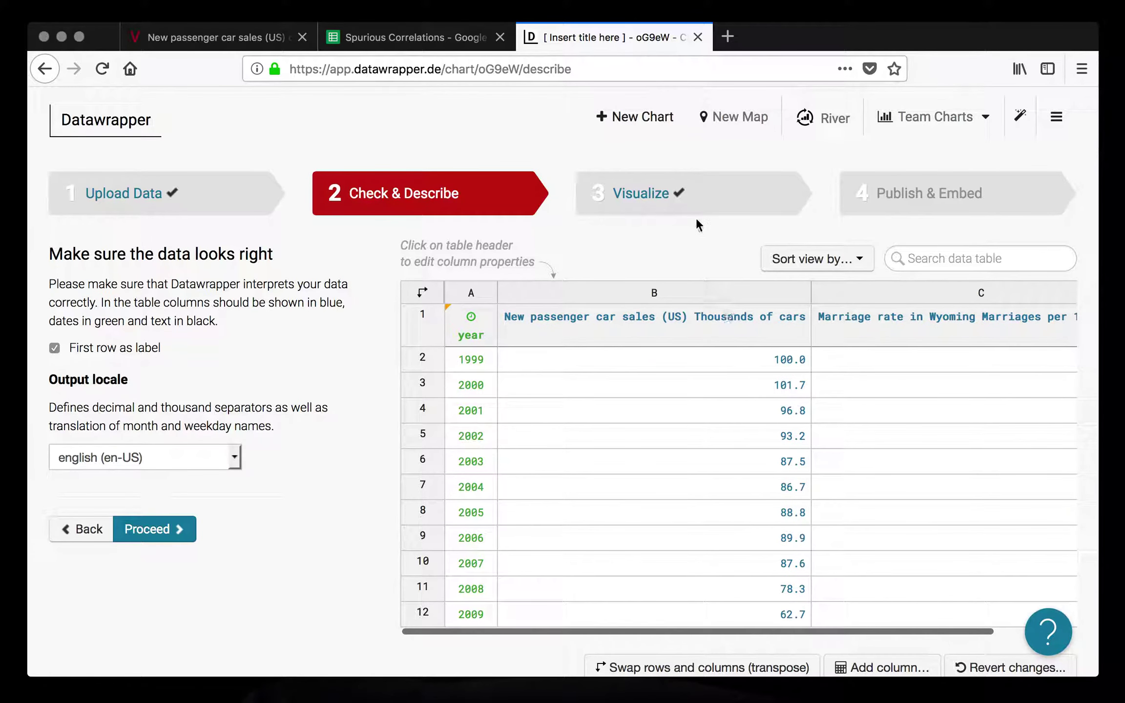
pyautogui.click(663, 189)
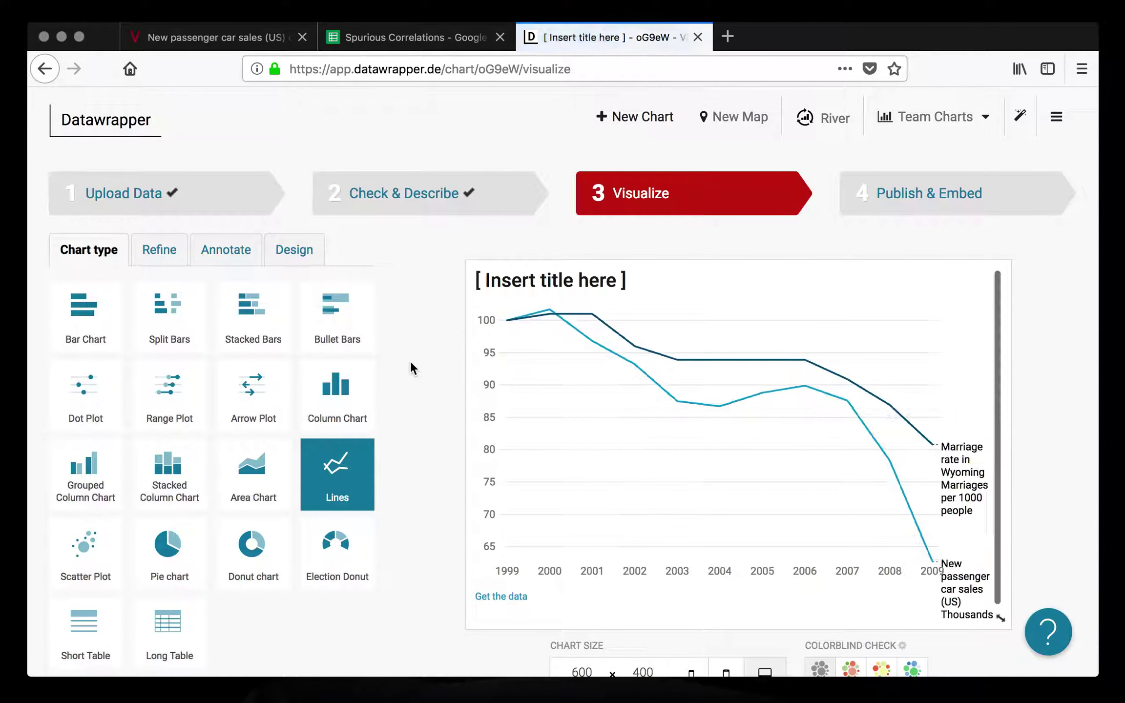
pyautogui.scroll(-1, 410, 361)
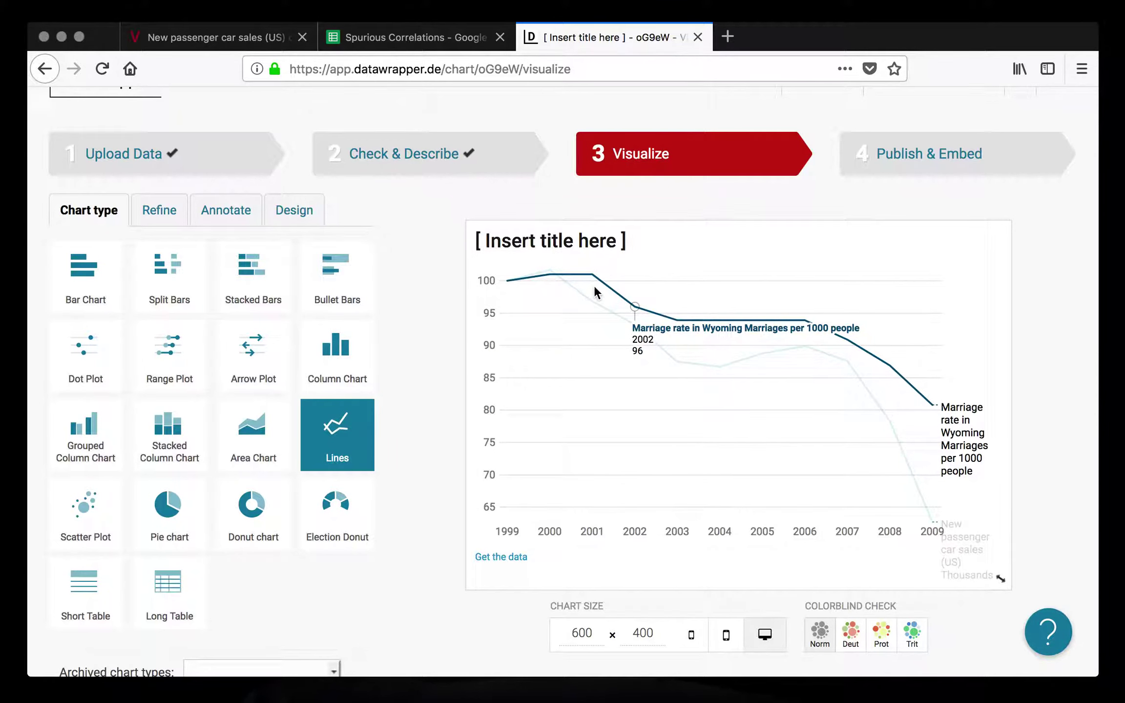
pyautogui.click(234, 211)
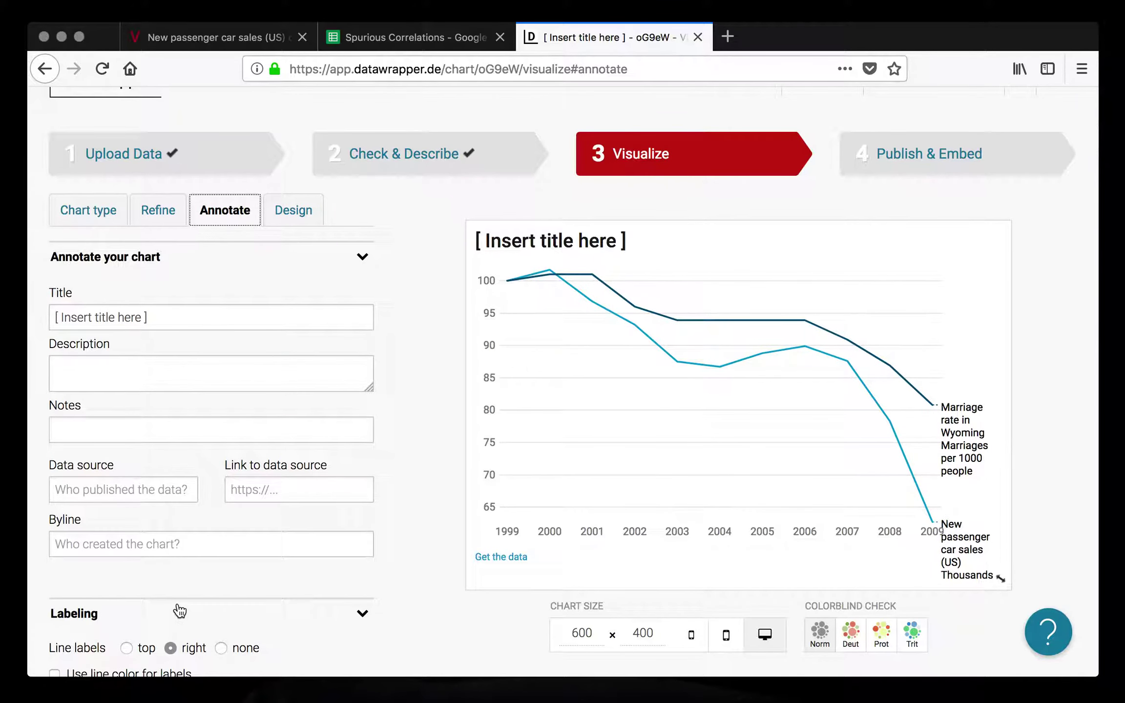
# Show line labels as a top legend and delete 'Thousands of cars' from the car-sales label
pyautogui.click(140, 649)
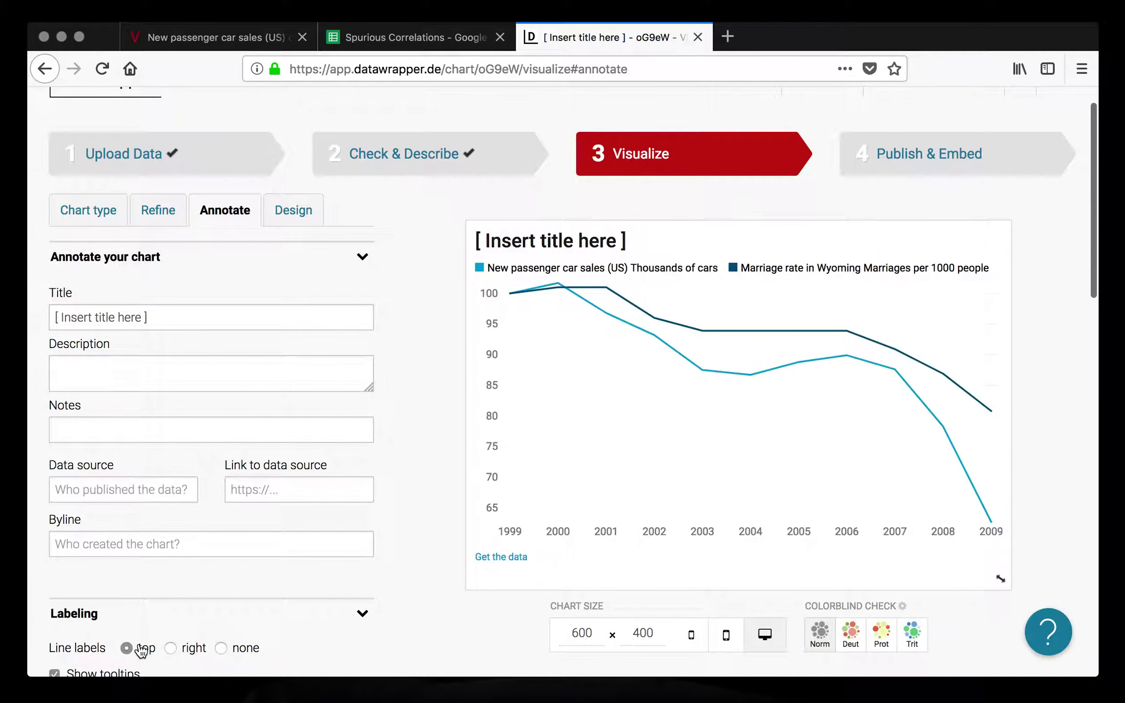
pyautogui.click(635, 264)
pyautogui.moveTo(630, 268); pyautogui.dragTo(721, 268)
pyautogui.press('BackSpace')
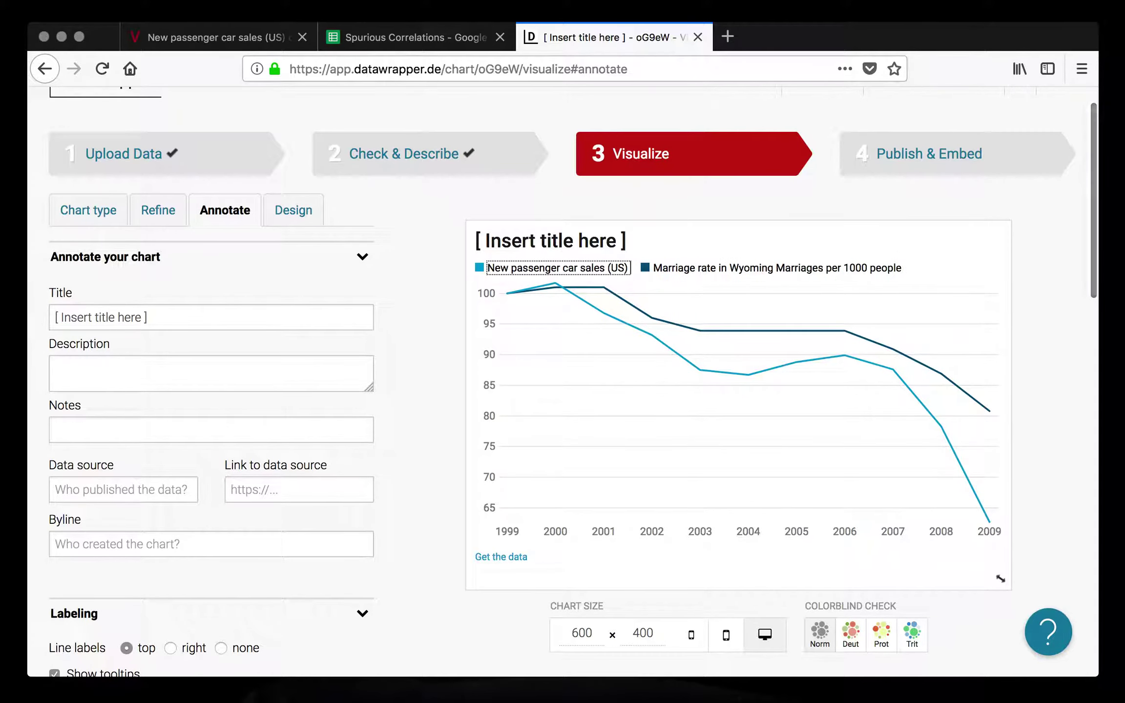
# Delete 'Marriages per 1000 people' from the Marriage rate in Wyoming legend label
pyautogui.click(753, 268)
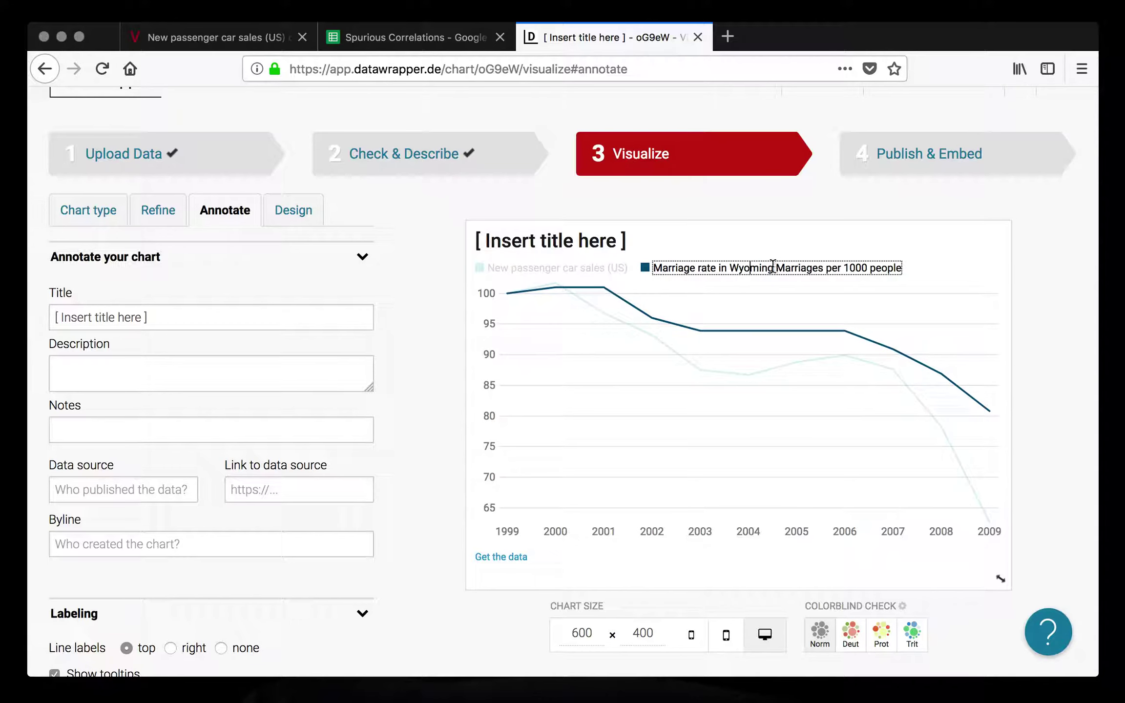
pyautogui.moveTo(774, 267); pyautogui.dragTo(968, 274)
pyautogui.press('BackSpace')
pyautogui.press('Return')
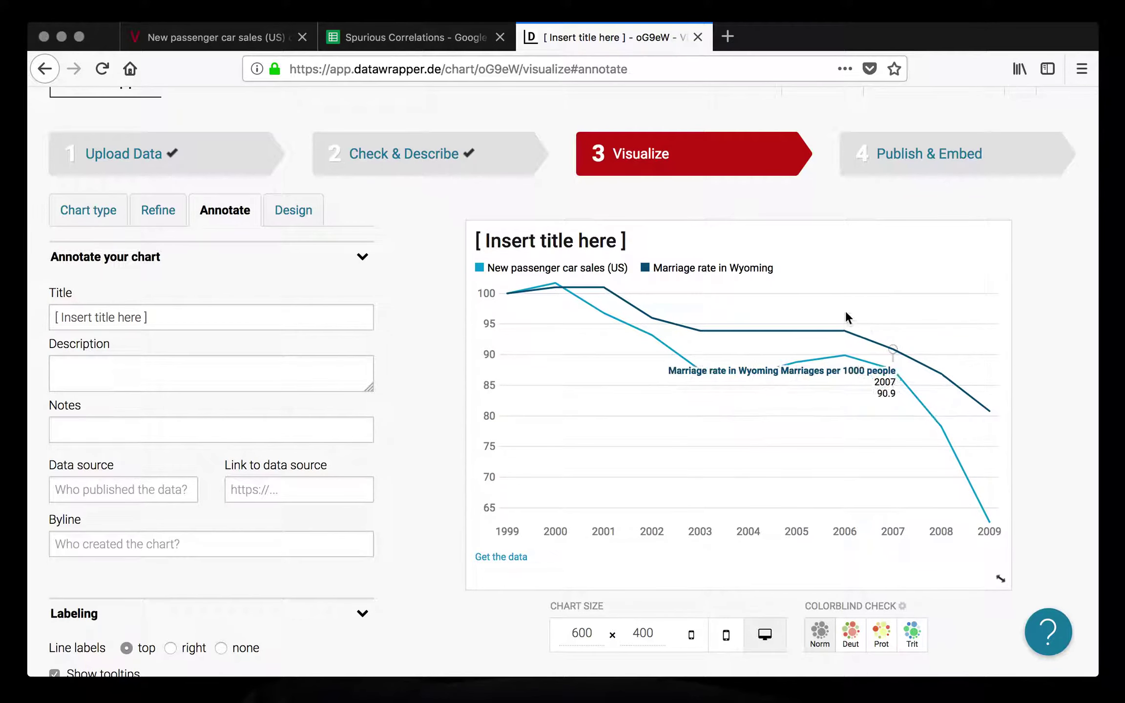